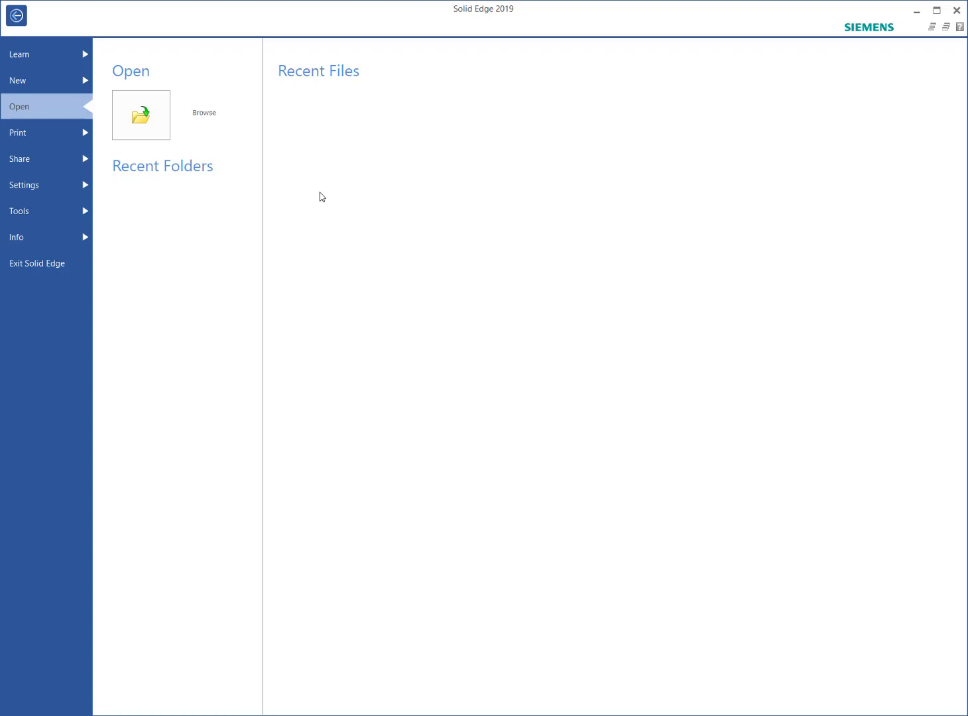
- Create a new, empty ANSI Inch assembly document (Asm2)
{"action": "left_click", "coordinate": [36, 88]}
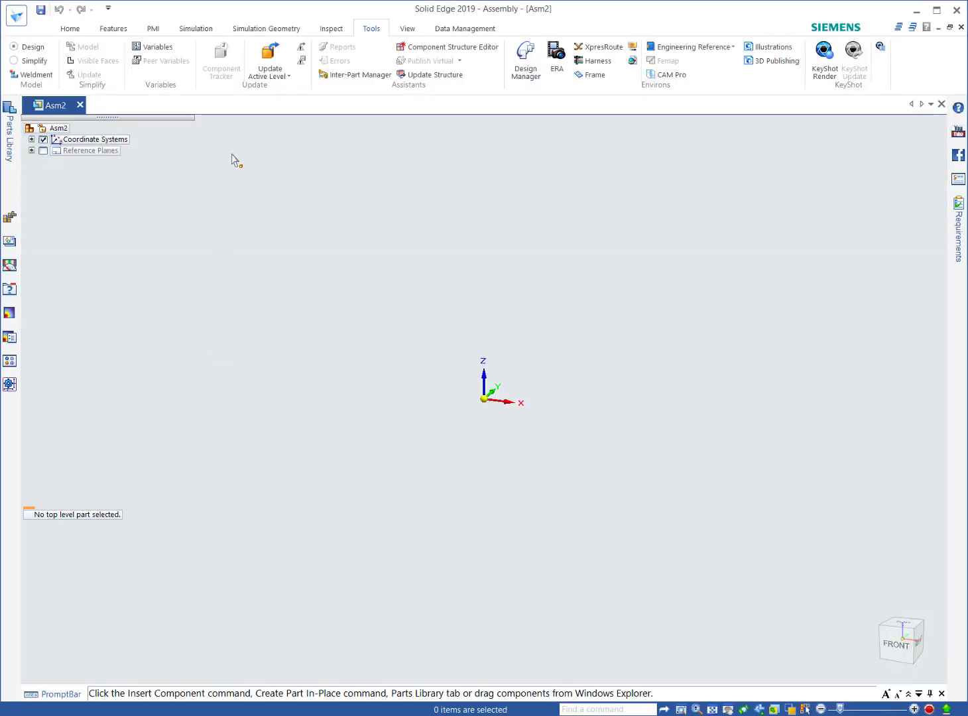
- Search the Parts Library for 'st_v' and place st_v_housing.par as the first component
{"action": "left_click", "coordinate": [70, 28]}
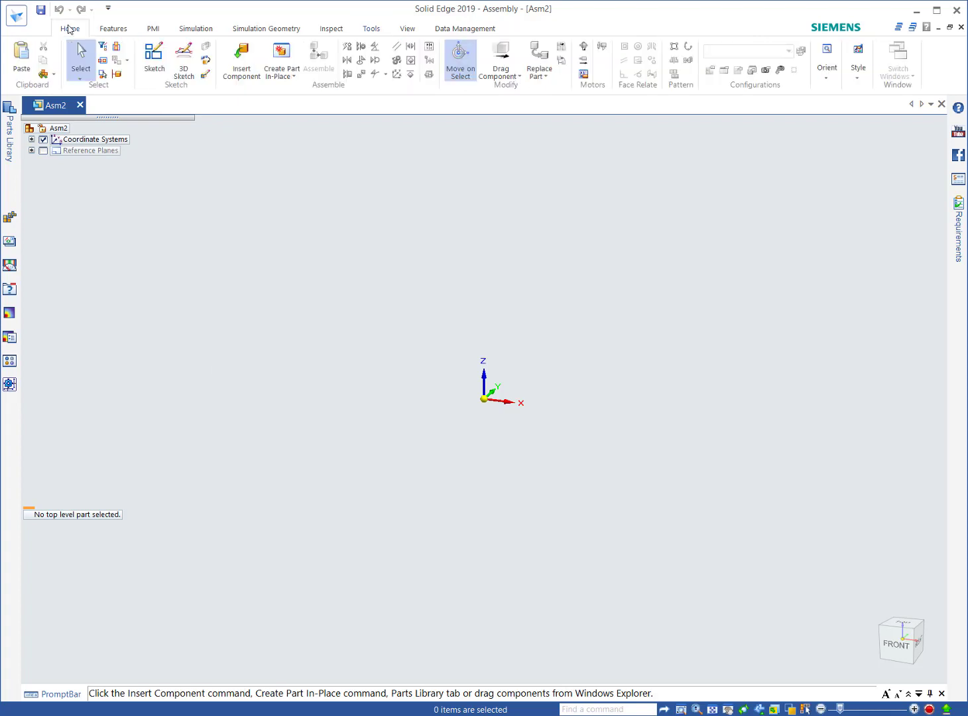
{"action": "left_click", "coordinate": [237, 75]}
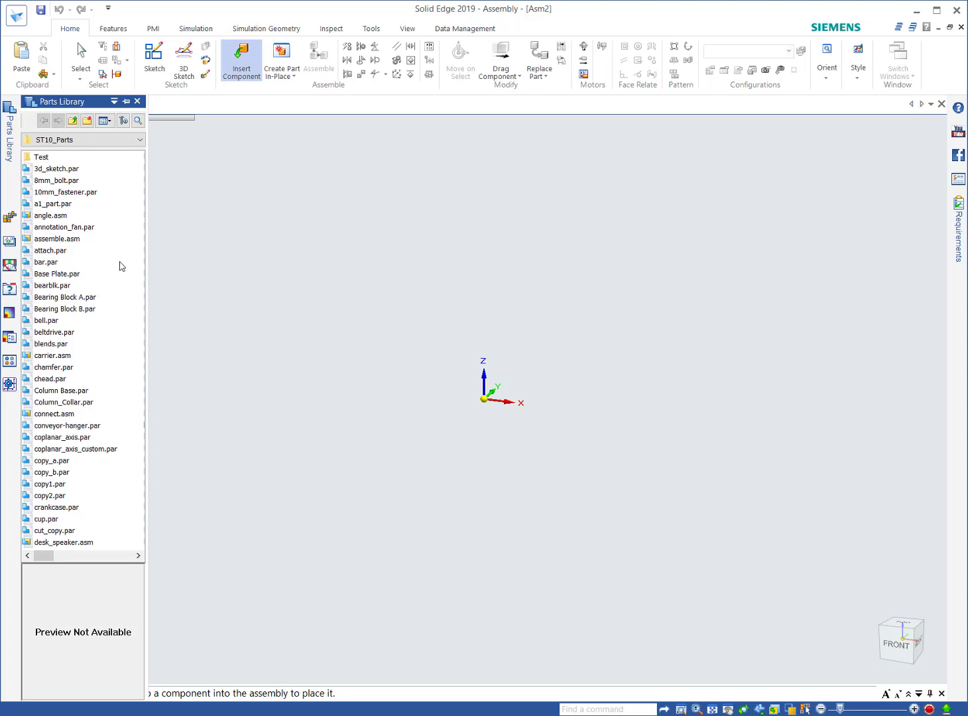
{"action": "type", "text": "st_v"}
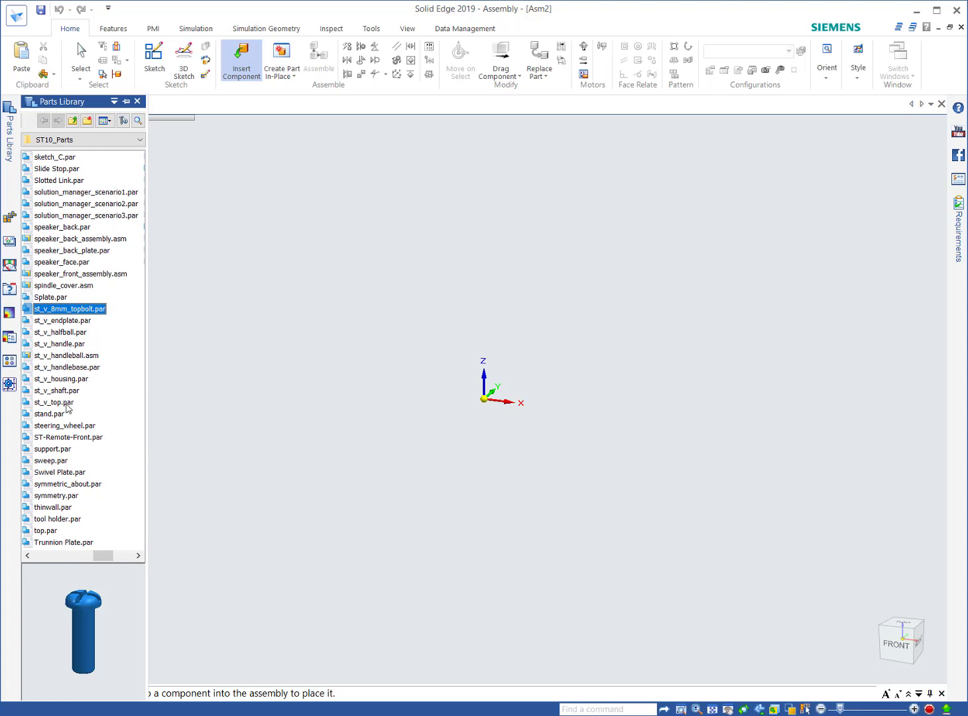
{"action": "left_click", "coordinate": [66, 381]}
{"action": "left_click_drag", "start_coordinate": [67, 384], "coordinate": [446, 340]}
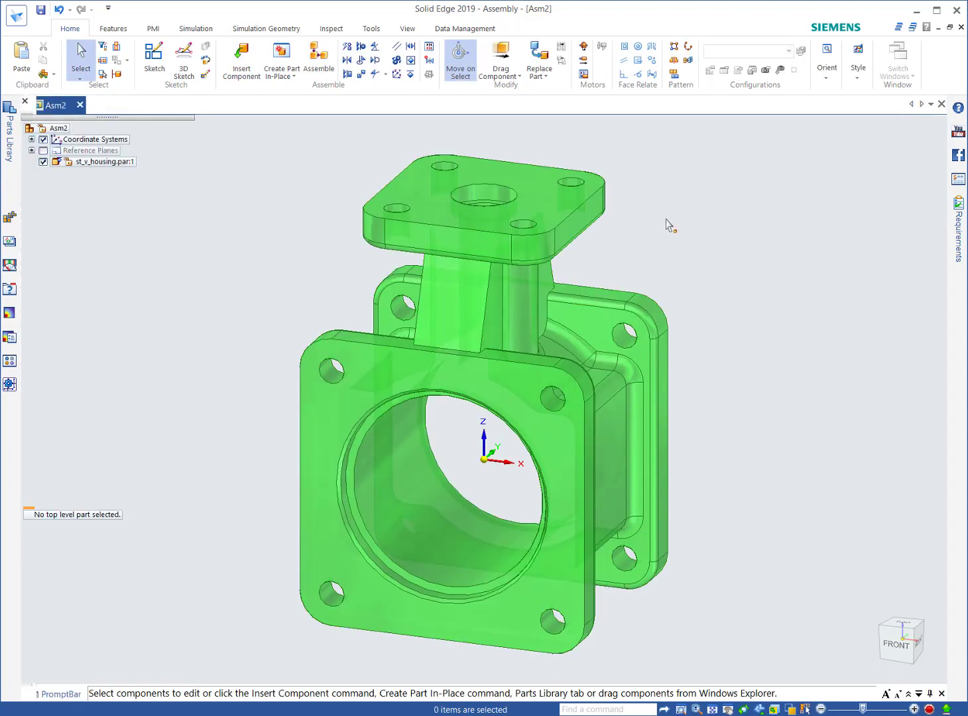
- Tilt the view to show the top flange and give st_v_housing.par:1 an Aluminum face override
{"action": "middle_click_drag", "start_coordinate": [628, 210], "coordinate": [653, 219]}
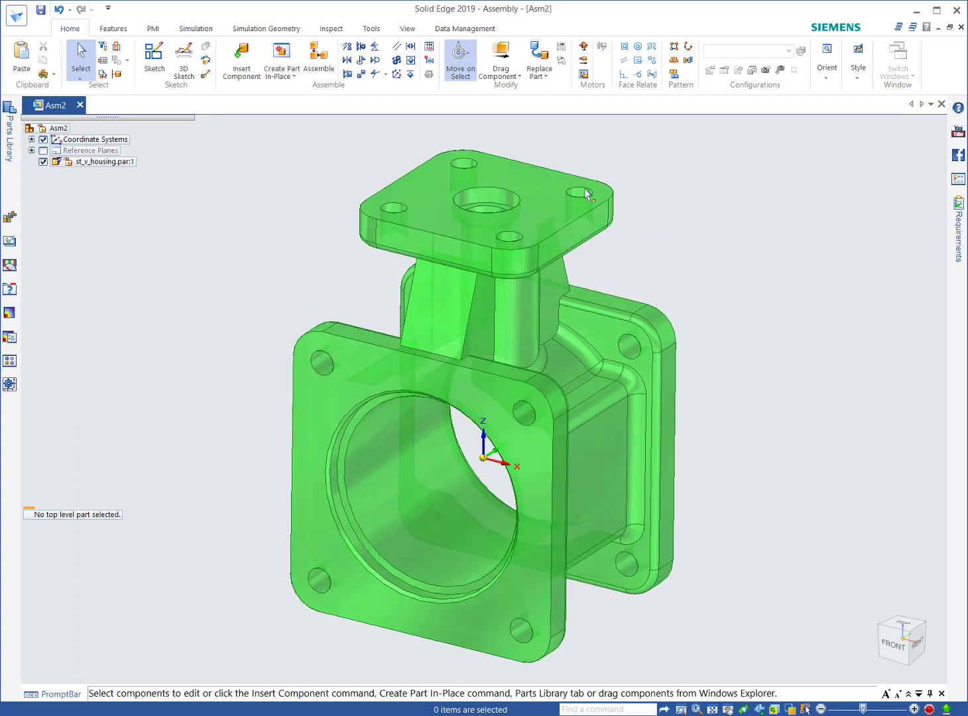
{"action": "left_click", "coordinate": [536, 188]}
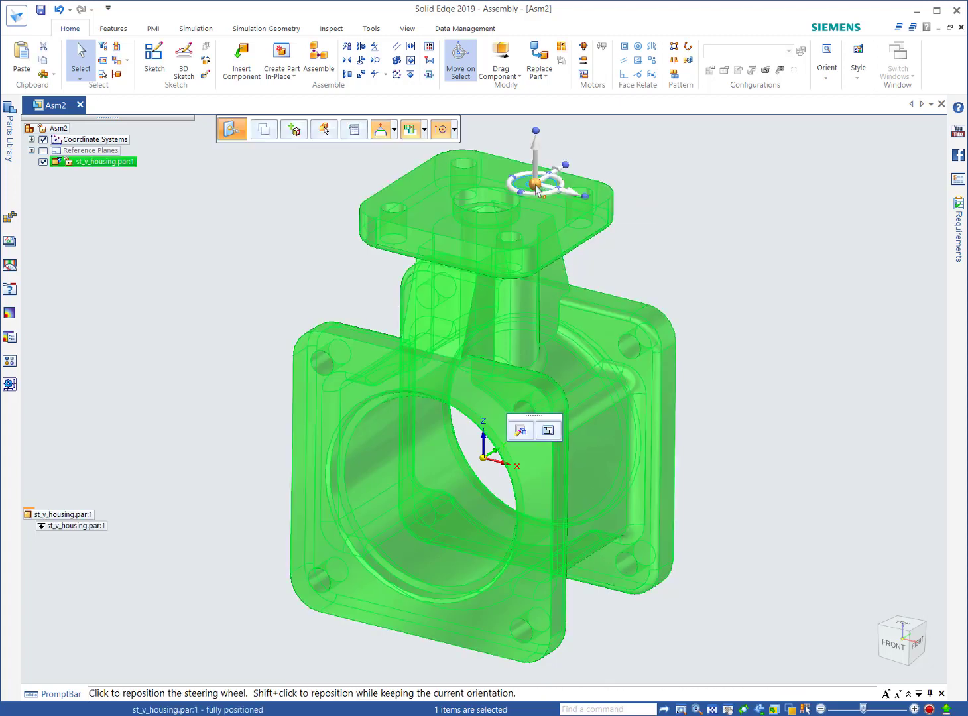
{"action": "left_click", "coordinate": [406, 29]}
{"action": "left_click", "coordinate": [544, 75]}
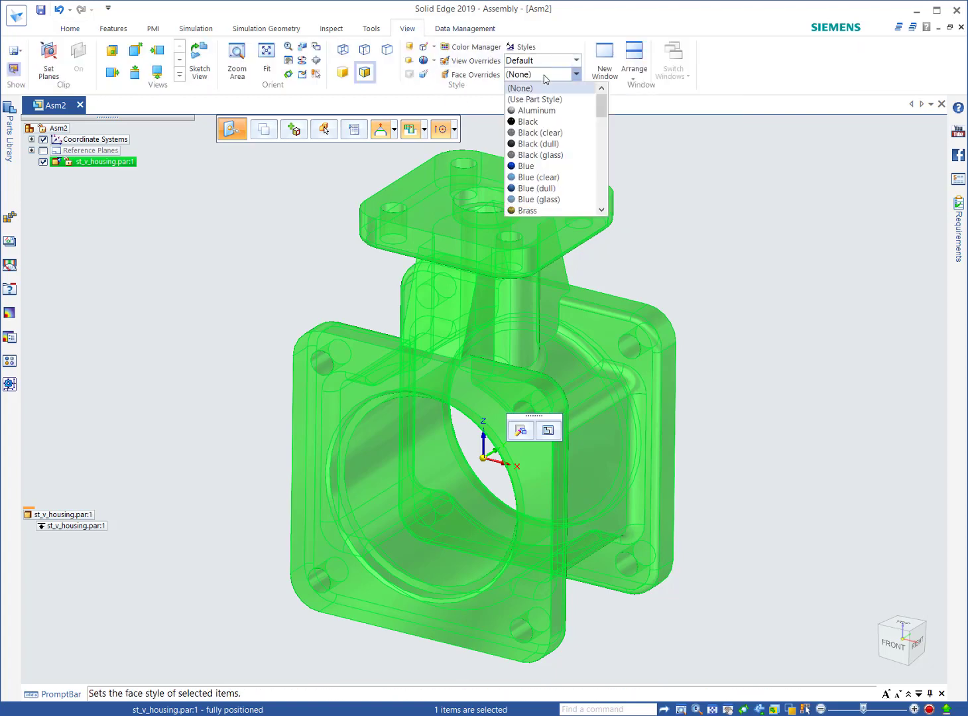
{"action": "left_click", "coordinate": [537, 110]}
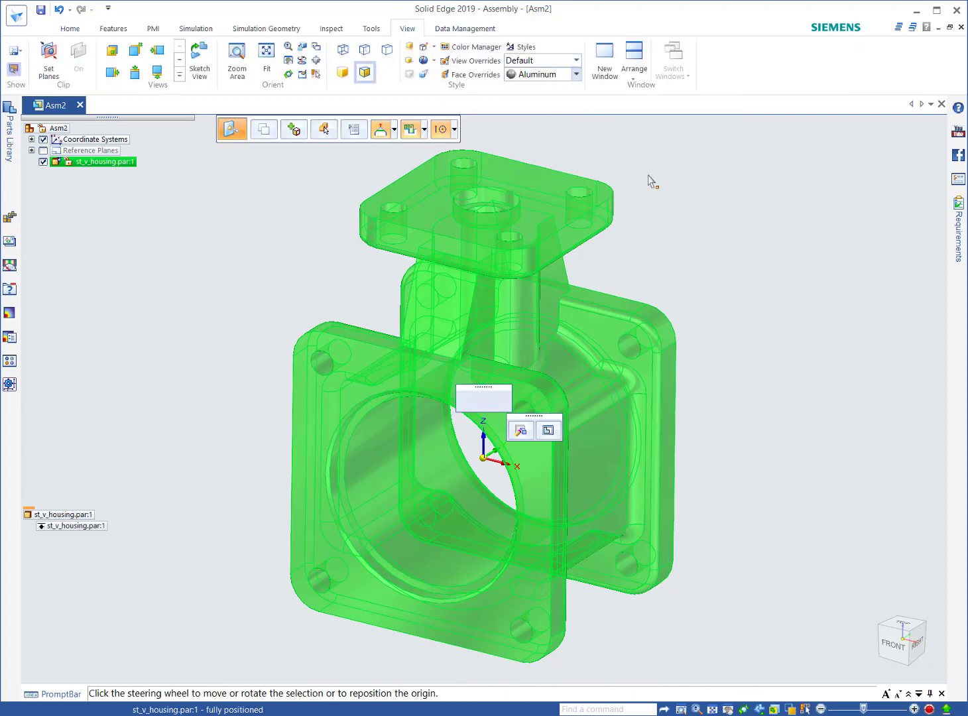
{"action": "left_click", "coordinate": [648, 182]}
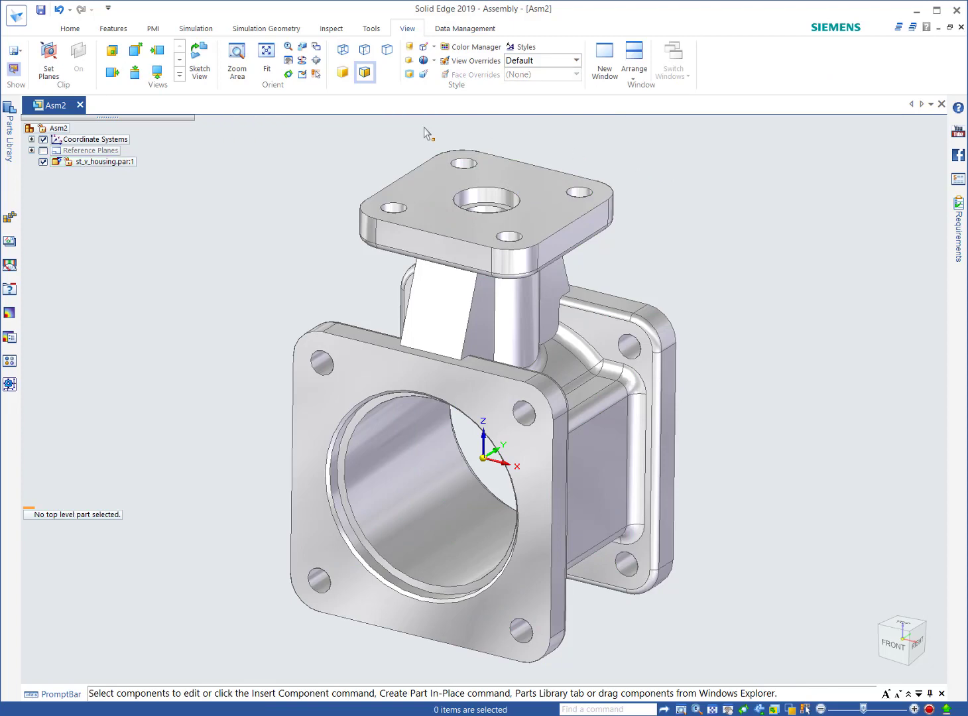
{"action": "left_click", "coordinate": [71, 28]}
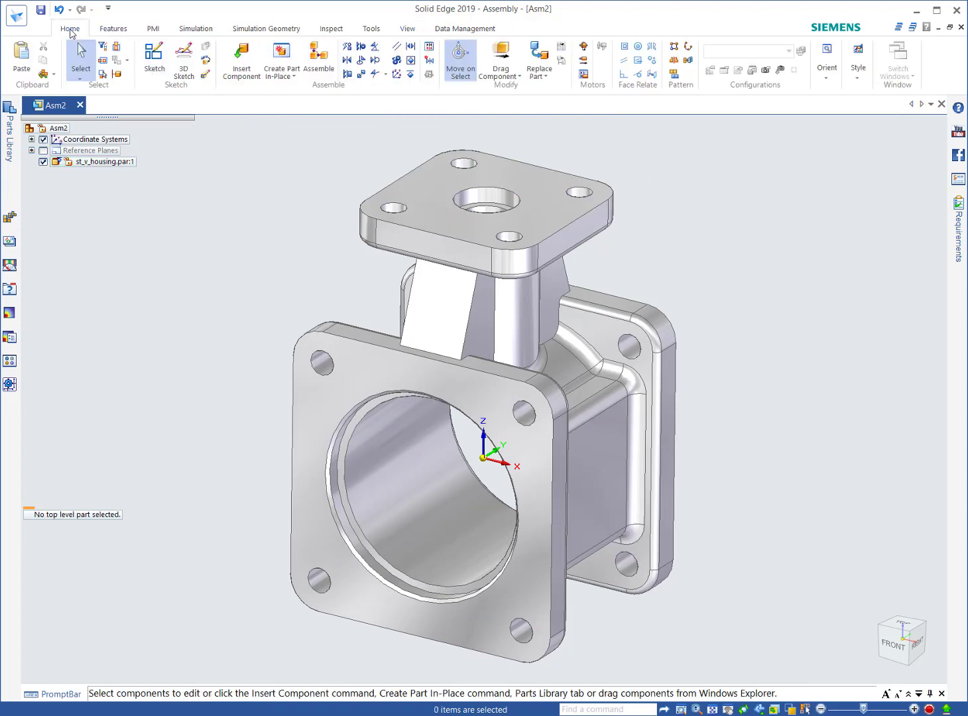
- Drag st_v_handleball.asm from the Parts Library into the assembly beside the housing
{"action": "left_click", "coordinate": [248, 69]}
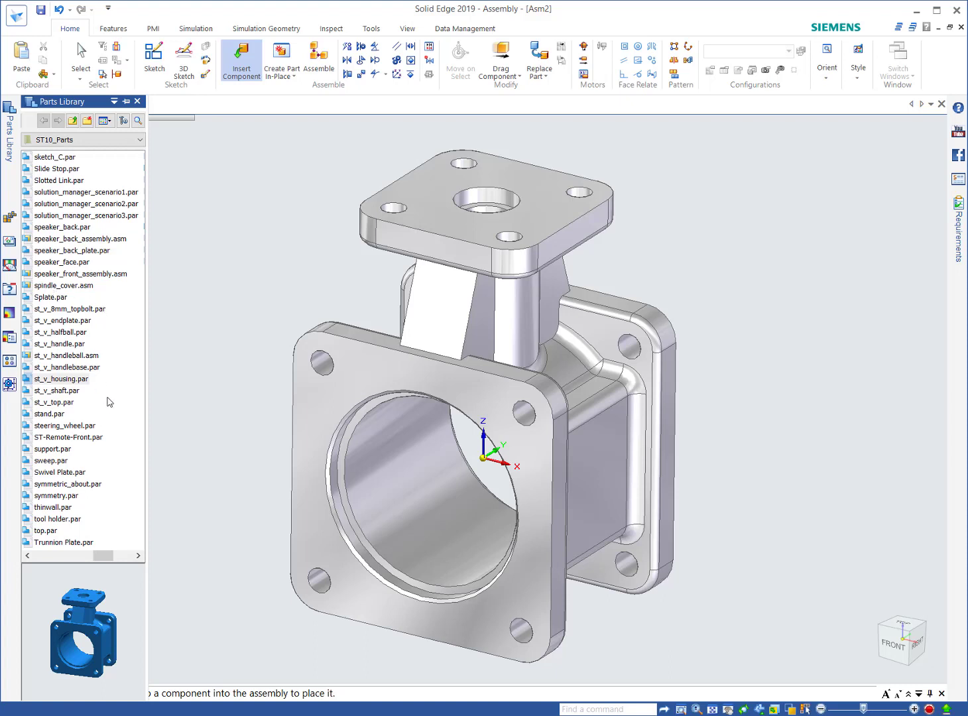
{"action": "left_click", "coordinate": [66, 358]}
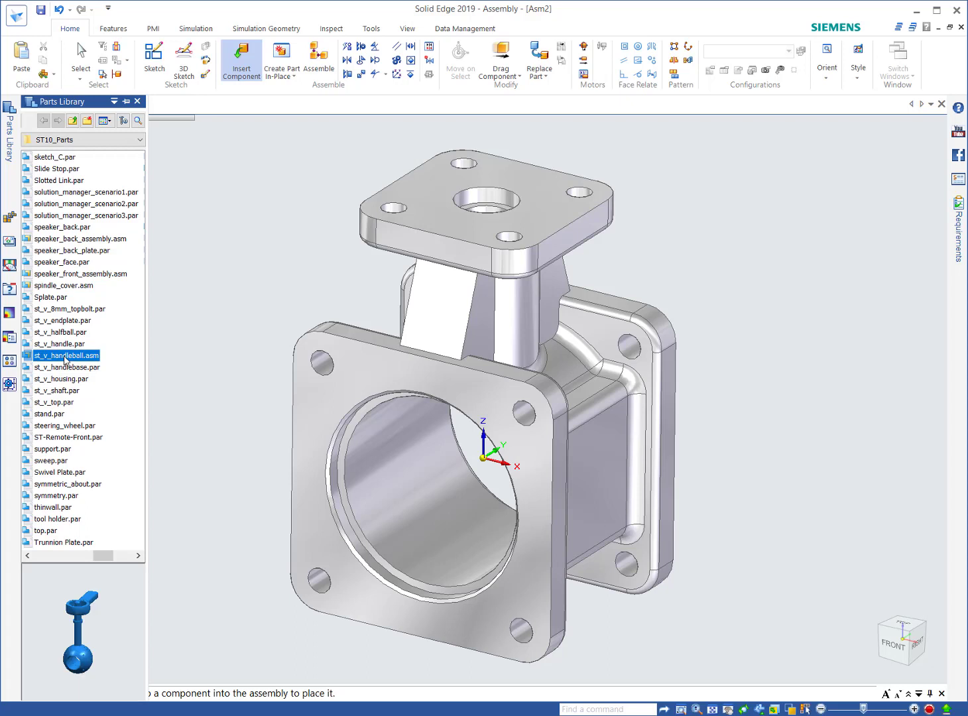
{"action": "left_click_drag", "start_coordinate": [66, 359], "coordinate": [309, 249]}
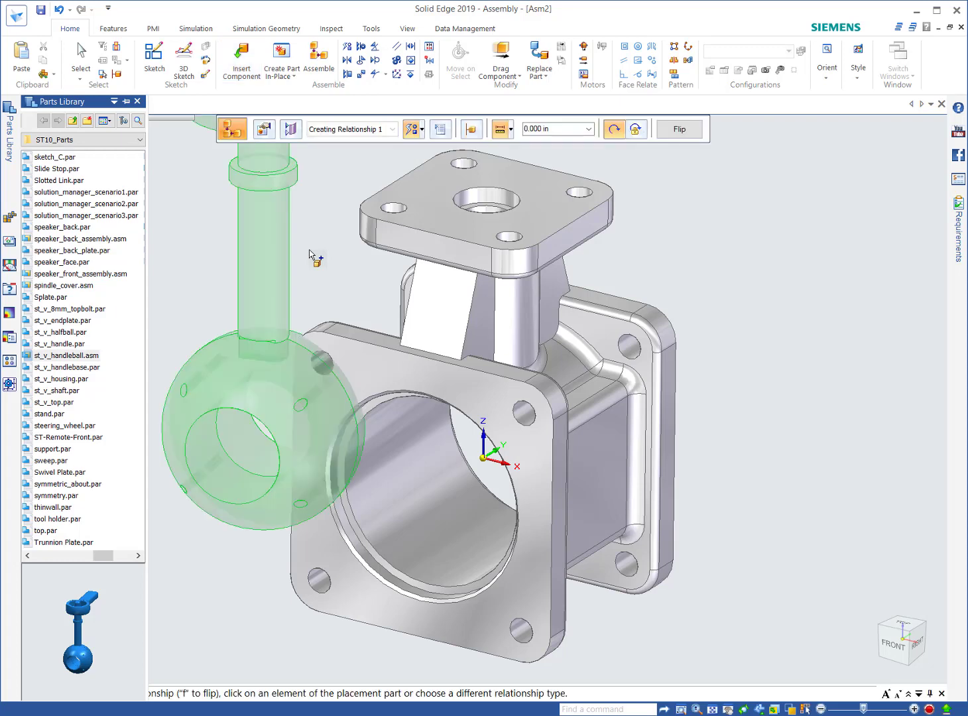
{"action": "left_click", "coordinate": [445, 135]}
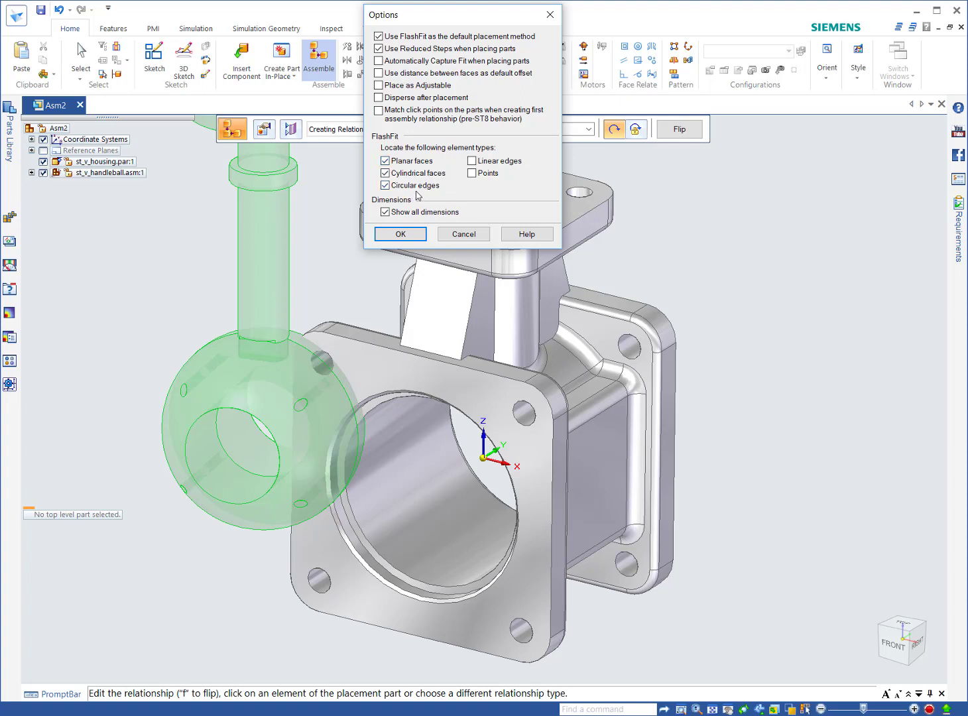
{"action": "left_click", "coordinate": [400, 234]}
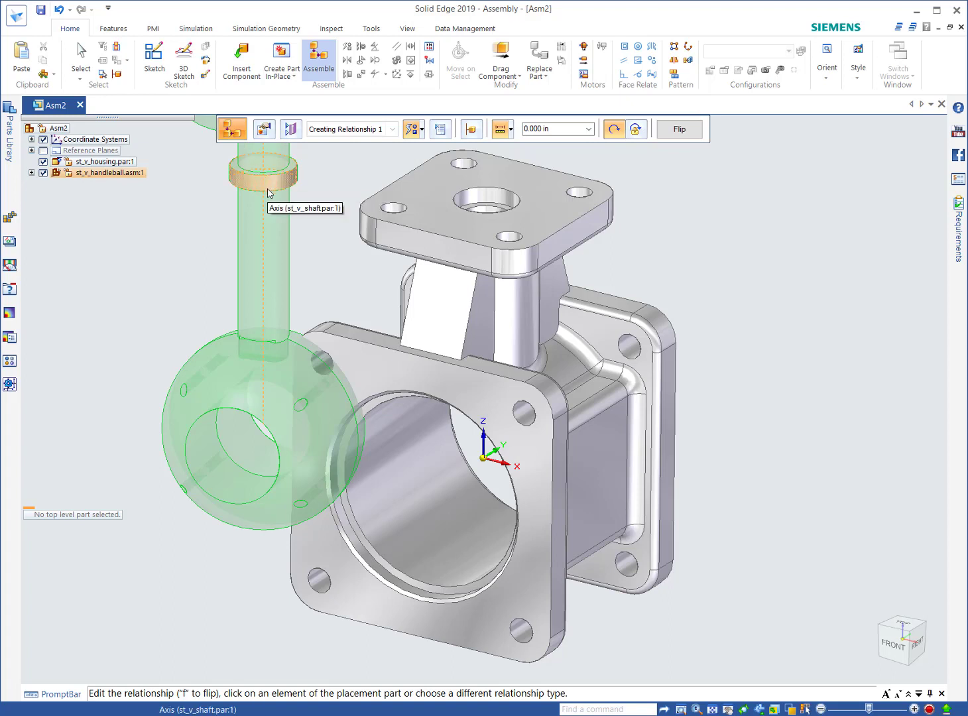
- Align the handle-ball shaft's end edge with the edge of the housing's top hole
{"action": "right_click", "coordinate": [269, 193]}
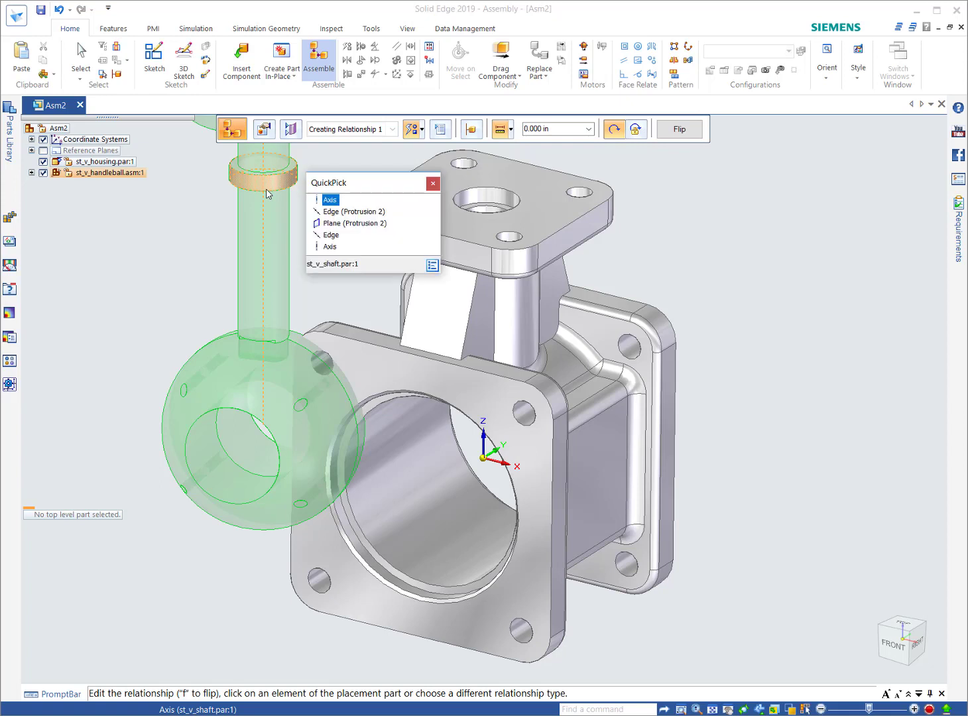
{"action": "left_click", "coordinate": [331, 235]}
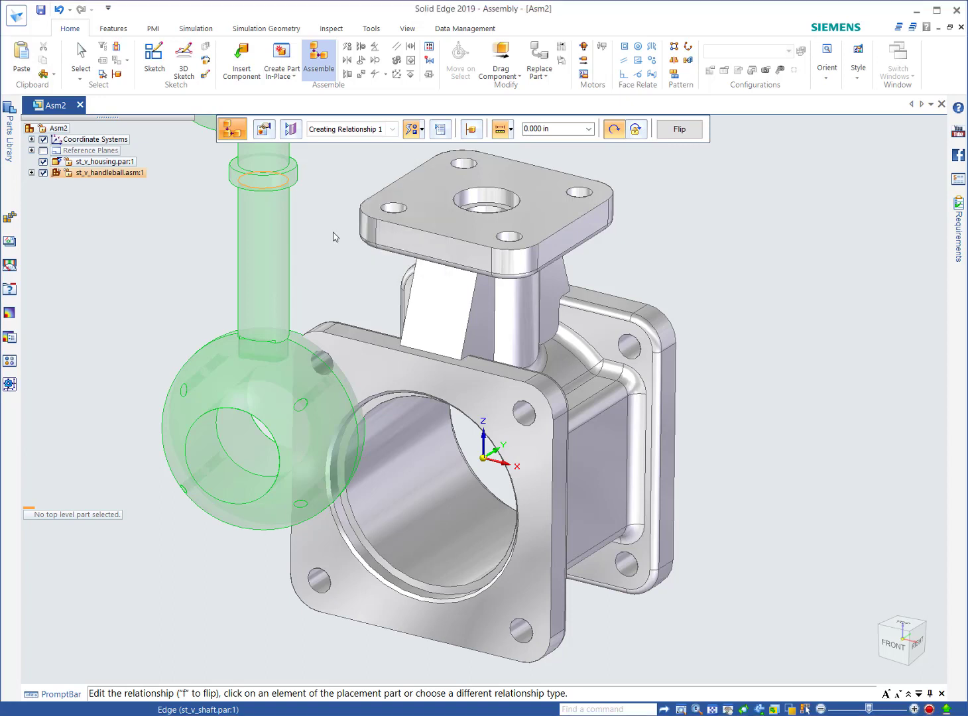
{"action": "right_click", "coordinate": [493, 206]}
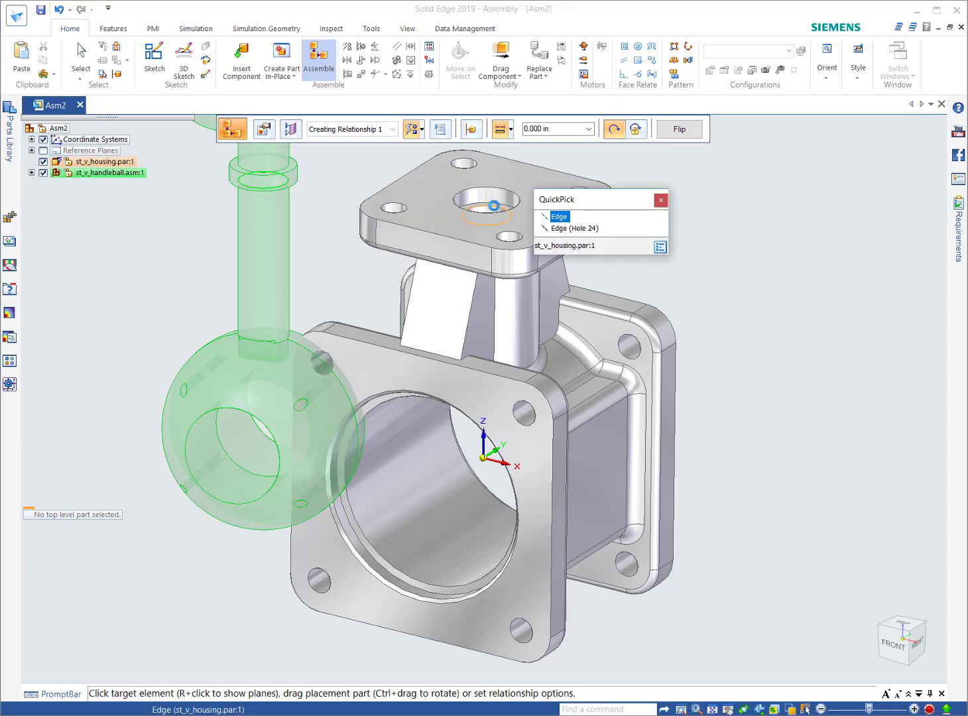
{"action": "left_click", "coordinate": [553, 216]}
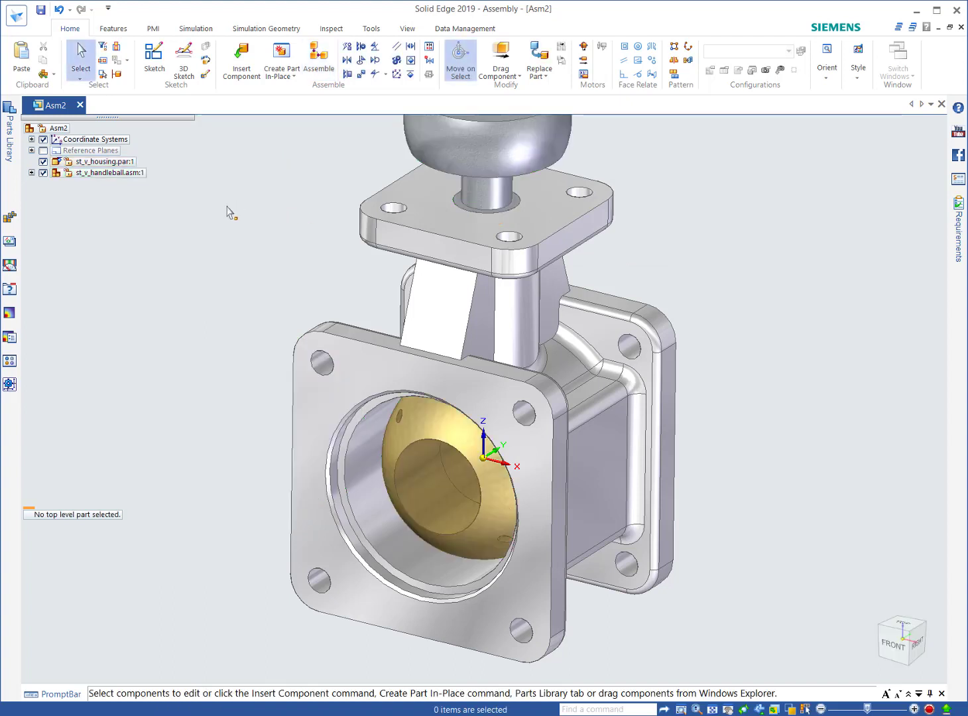
- Unlock rotation on the handle-ball's axial alignment relationship to the housing
{"action": "left_click", "coordinate": [64, 175]}
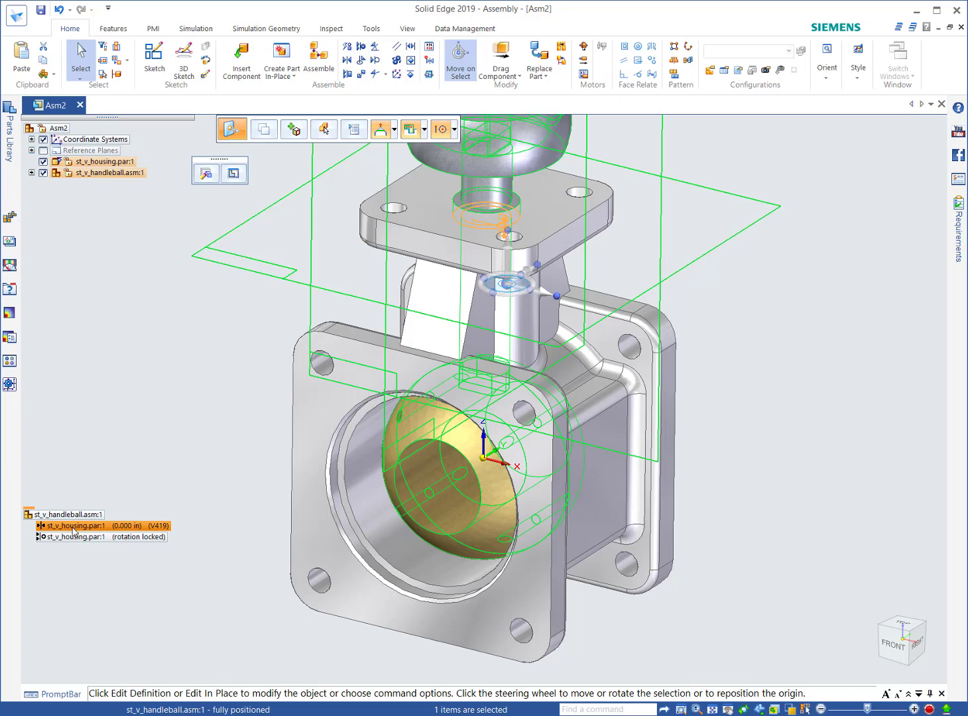
{"action": "left_click", "coordinate": [72, 537]}
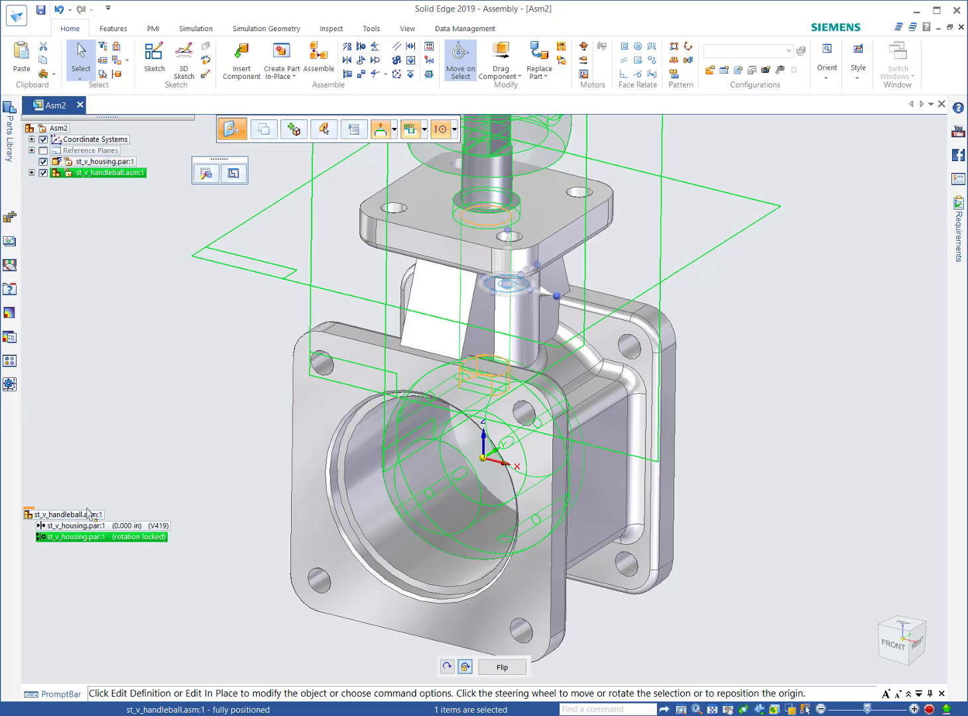
{"action": "left_click", "coordinate": [71, 527]}
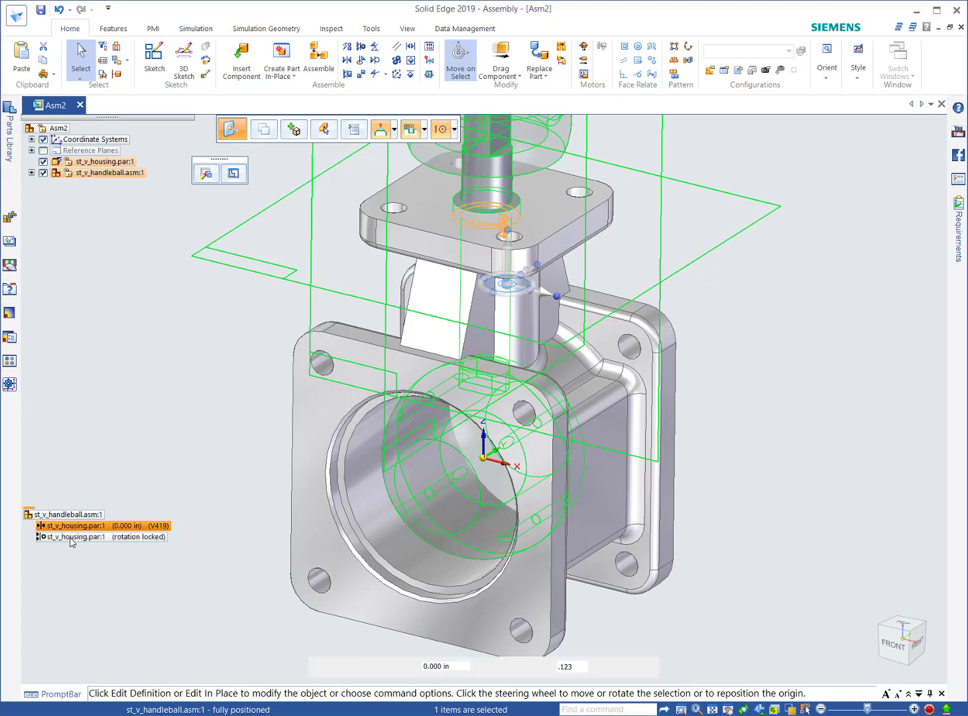
{"action": "left_click", "coordinate": [73, 538]}
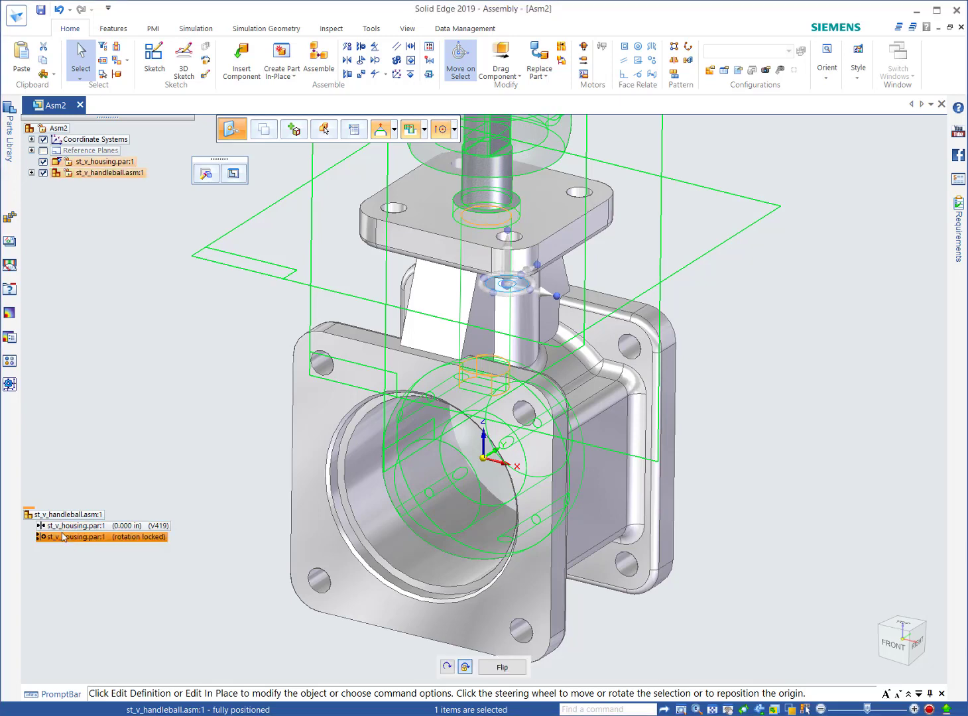
{"action": "left_click", "coordinate": [447, 667]}
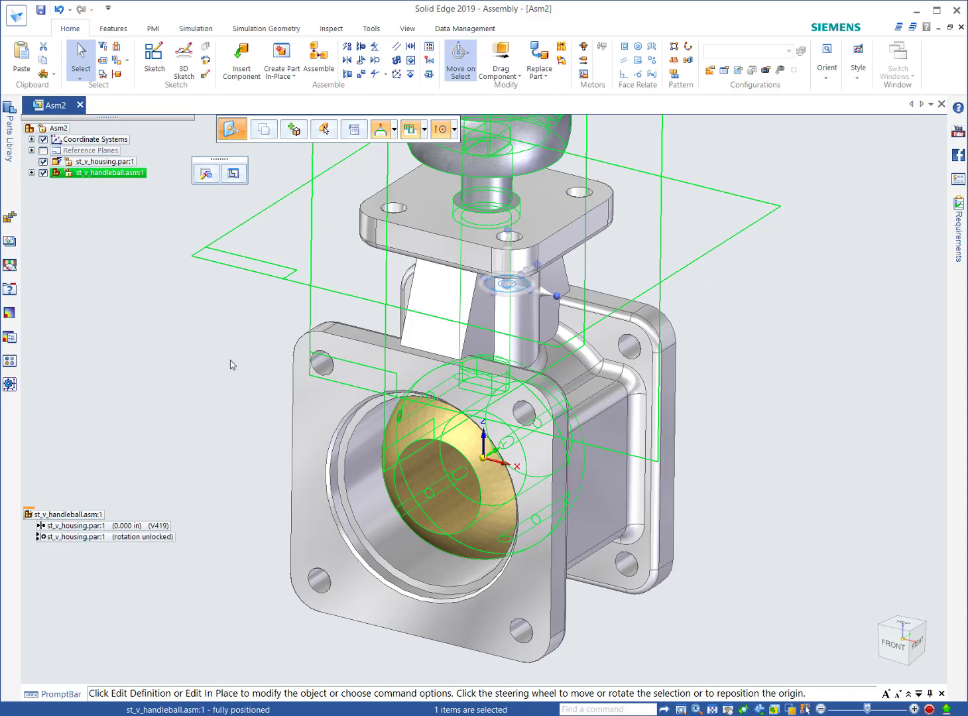
{"action": "key", "text": "Escape"}
{"action": "scroll", "coordinate": [656, 262], "scroll_direction": "down", "scroll_amount": 5}
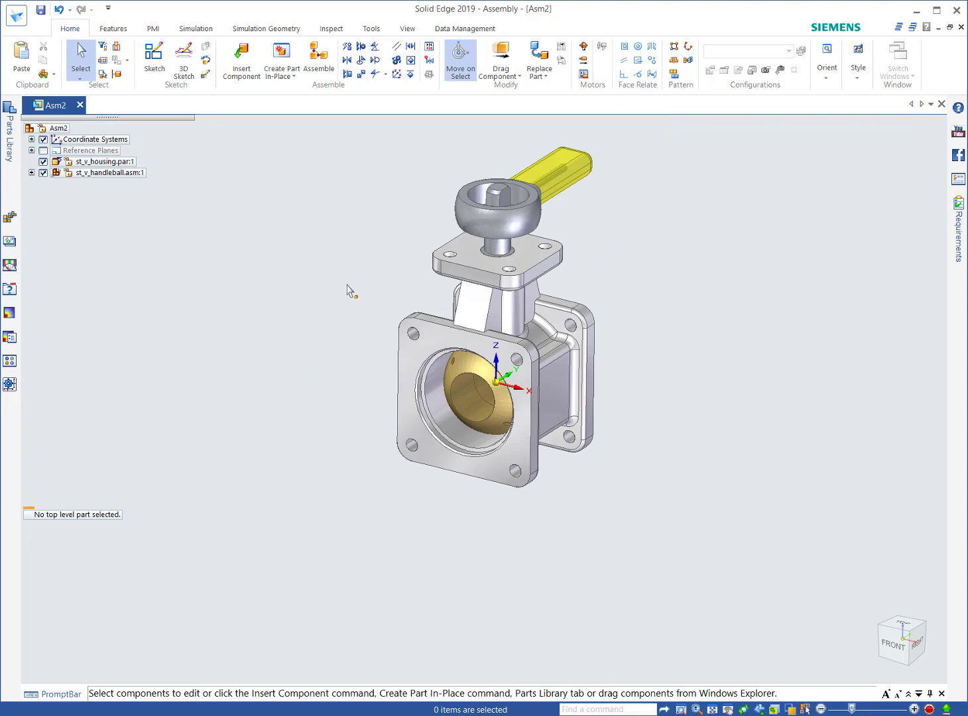
- Preview st_v_endplate.par in the Parts Library and drag it into the assembly
{"action": "scroll", "coordinate": [346, 289], "scroll_direction": "up", "scroll_amount": 3}
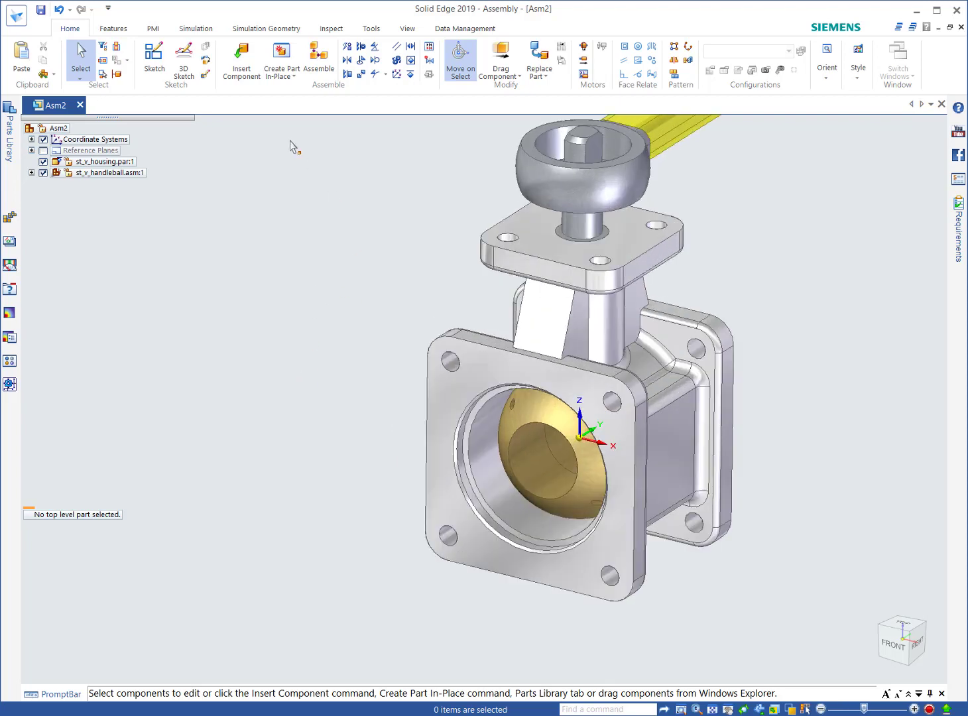
{"action": "left_click", "coordinate": [244, 68]}
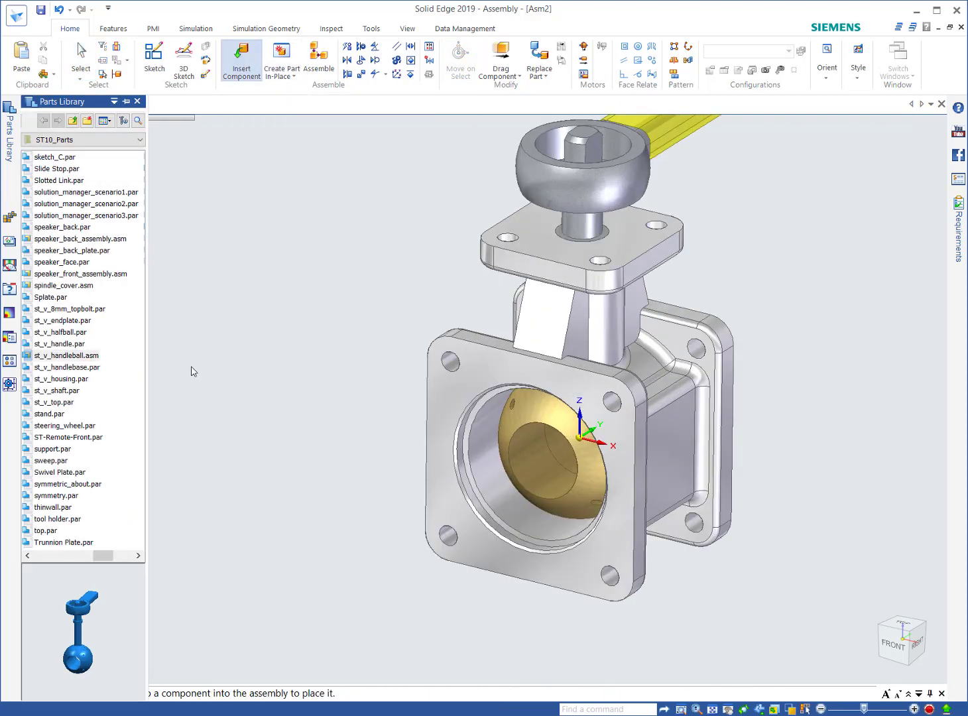
{"action": "left_click", "coordinate": [63, 322]}
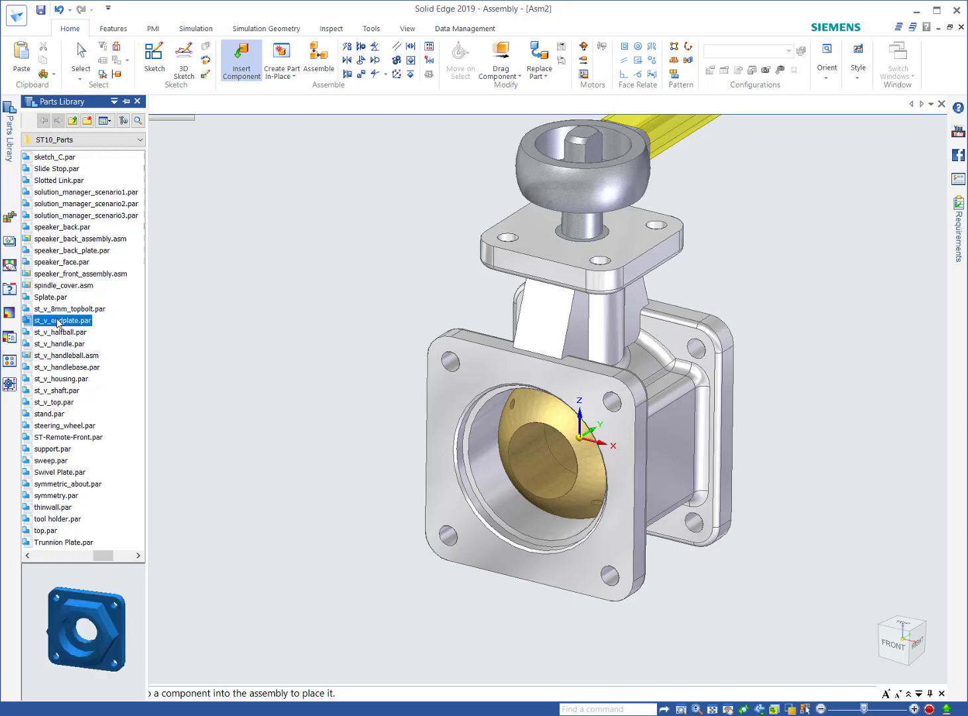
{"action": "left_click_drag", "start_coordinate": [84, 615], "coordinate": [116, 630]}
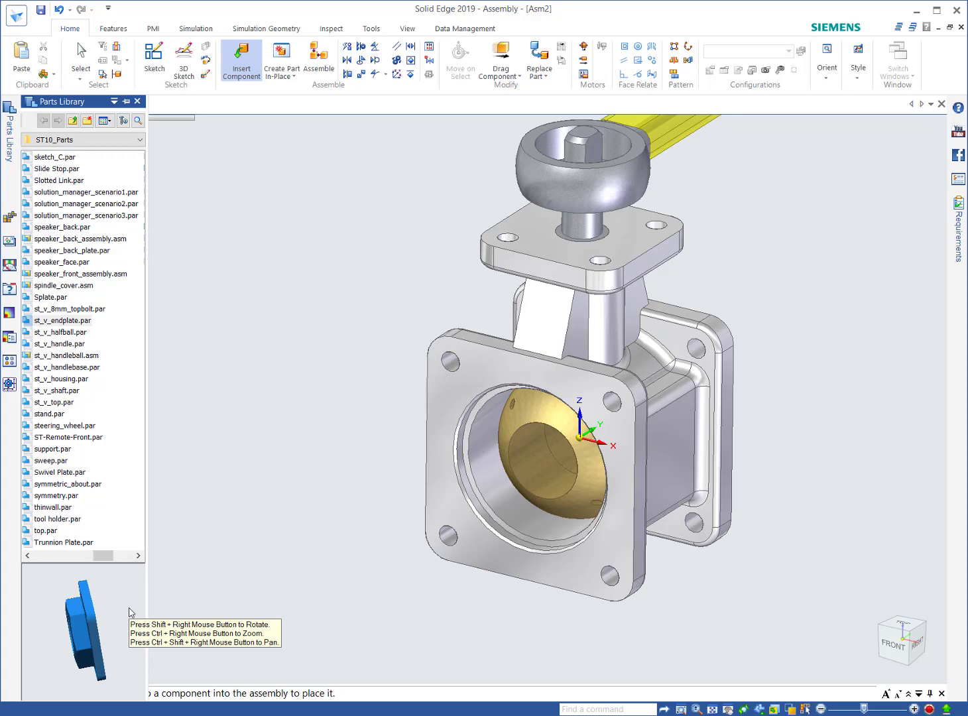
{"action": "left_click", "coordinate": [60, 322]}
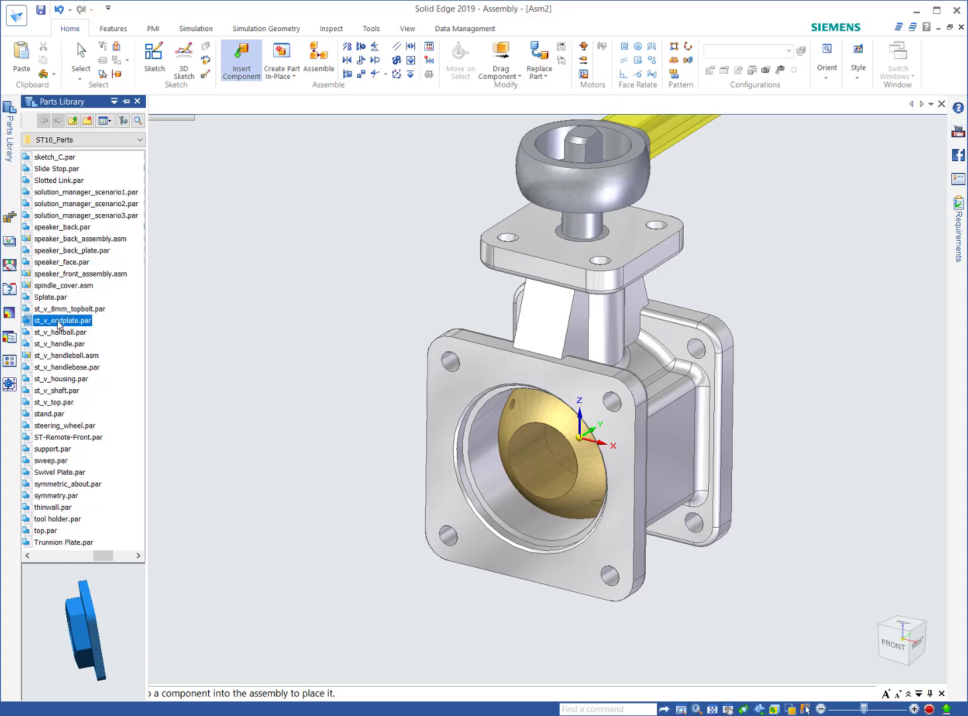
{"action": "left_click_drag", "start_coordinate": [60, 322], "coordinate": [313, 303]}
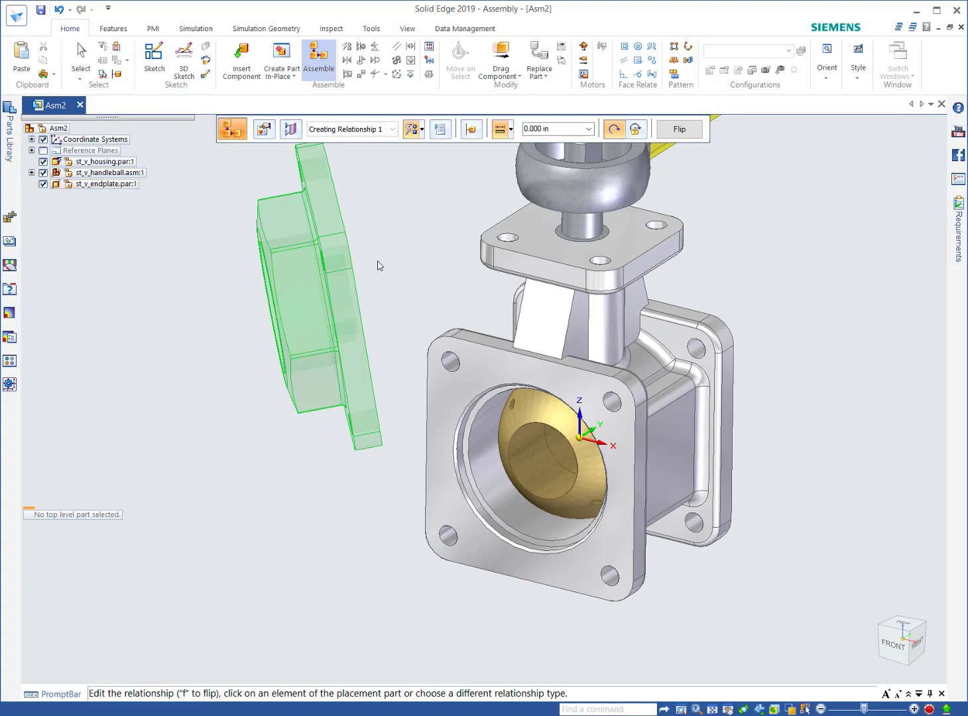
- Mate the end plate face to the housing's front flange, flipped so the hex side faces outward
{"action": "middle_click_drag", "start_coordinate": [398, 255], "coordinate": [343, 239]}
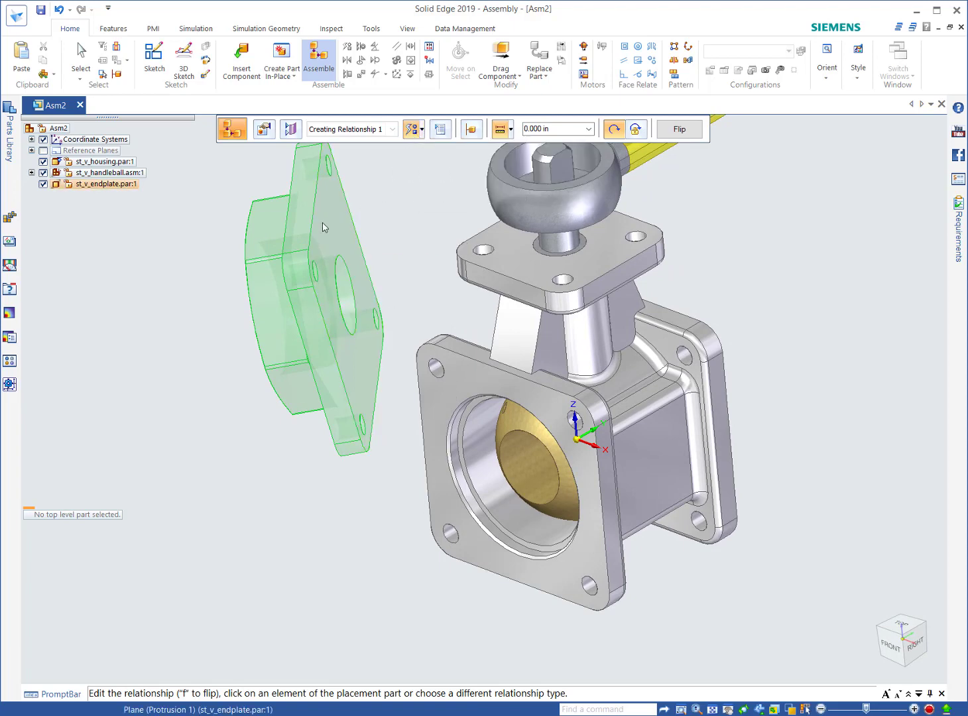
{"action": "left_click", "coordinate": [324, 227]}
{"action": "left_click", "coordinate": [433, 394]}
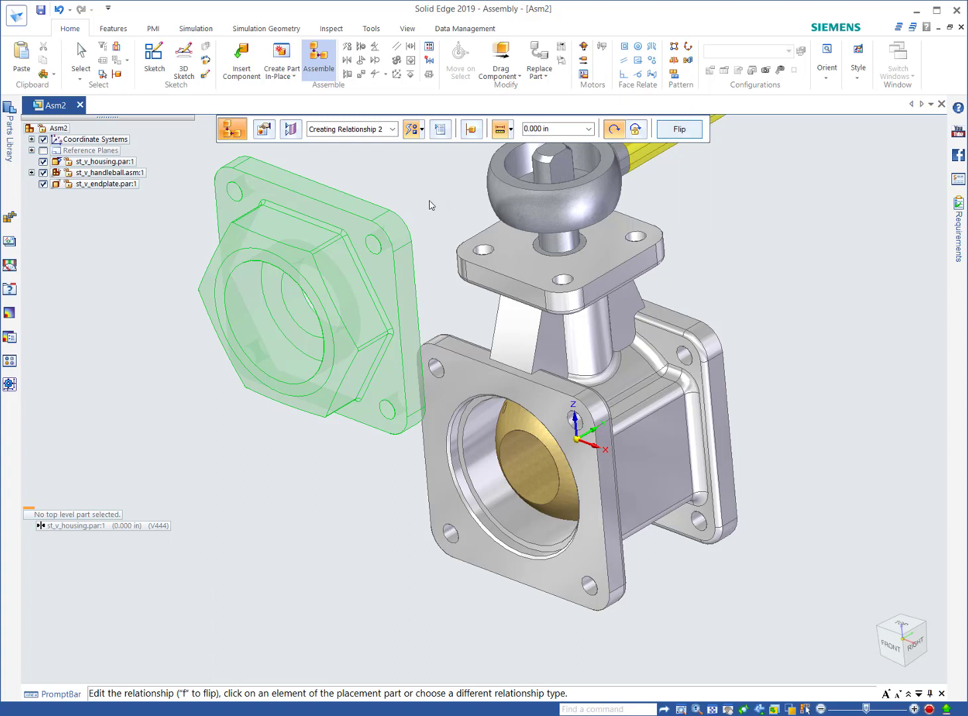
{"action": "key", "text": "f"}
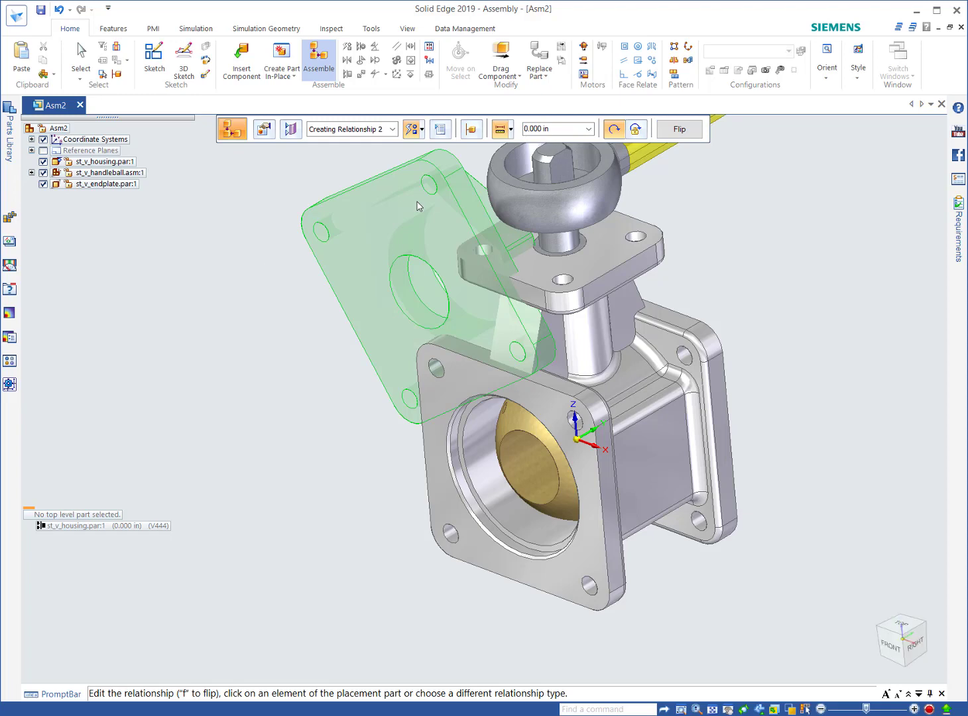
{"action": "key", "text": "f"}
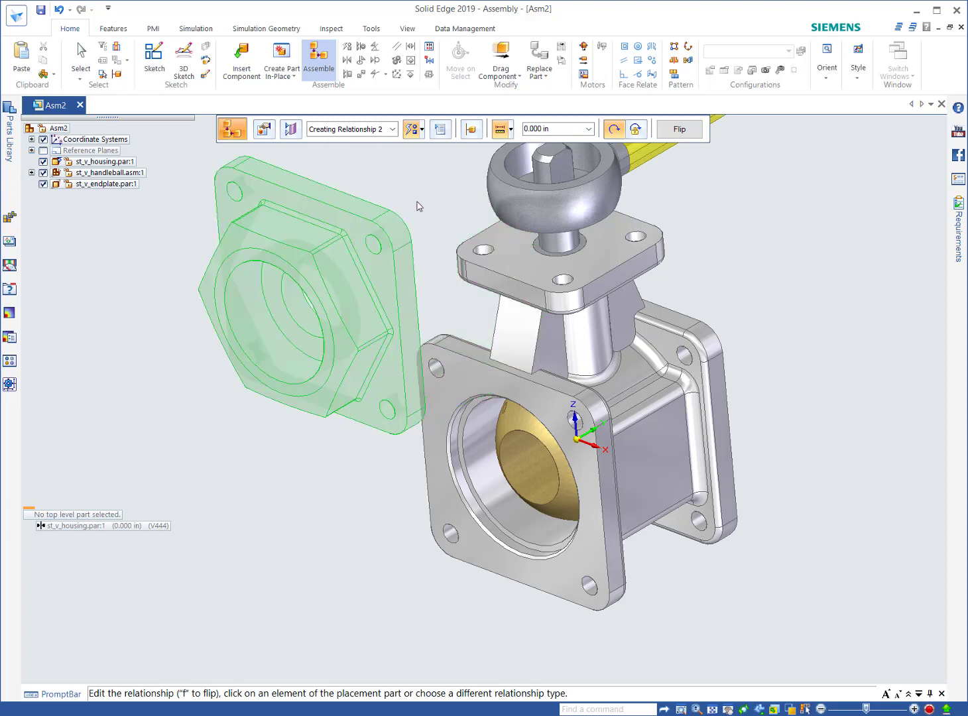
{"action": "left_click", "coordinate": [305, 215]}
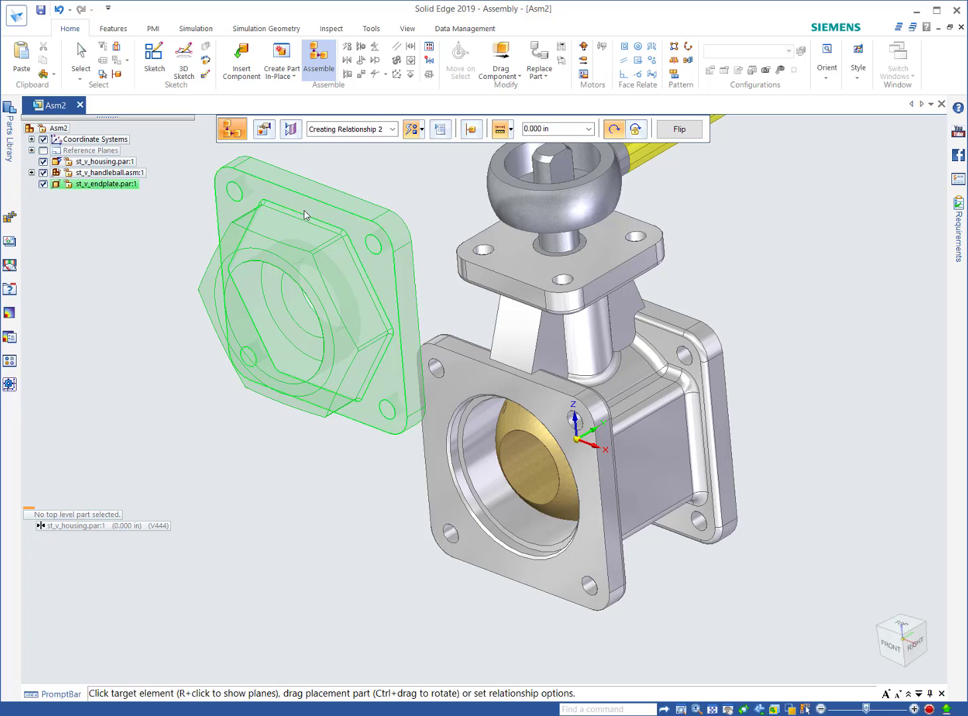
{"action": "left_click_drag", "start_coordinate": [304, 215], "coordinate": [365, 424]}
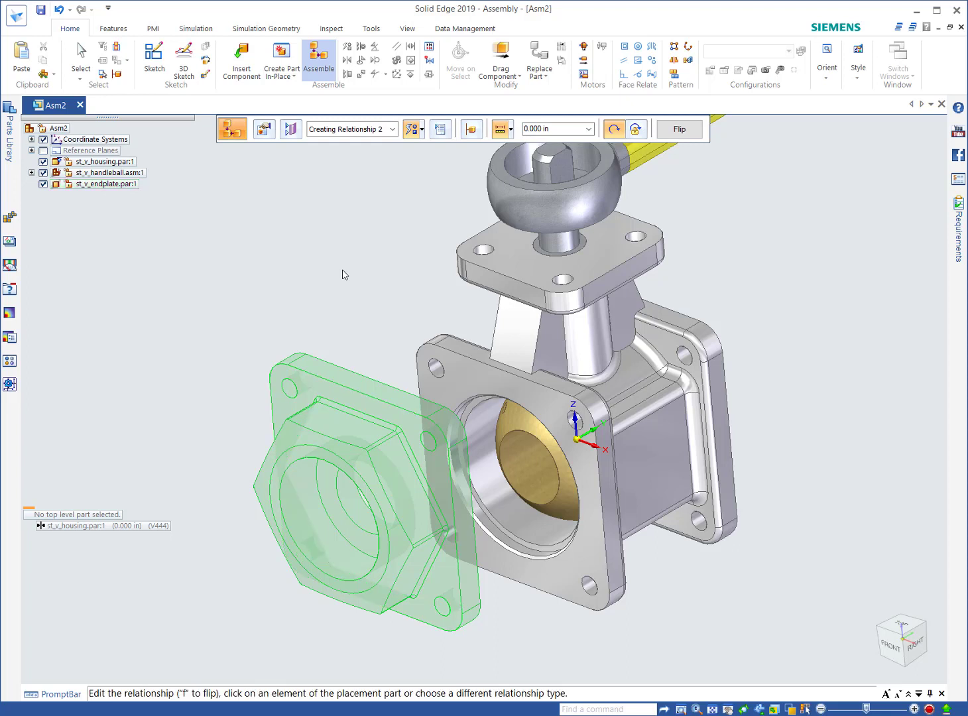
{"action": "left_click_drag", "start_coordinate": [367, 413], "coordinate": [377, 275]}
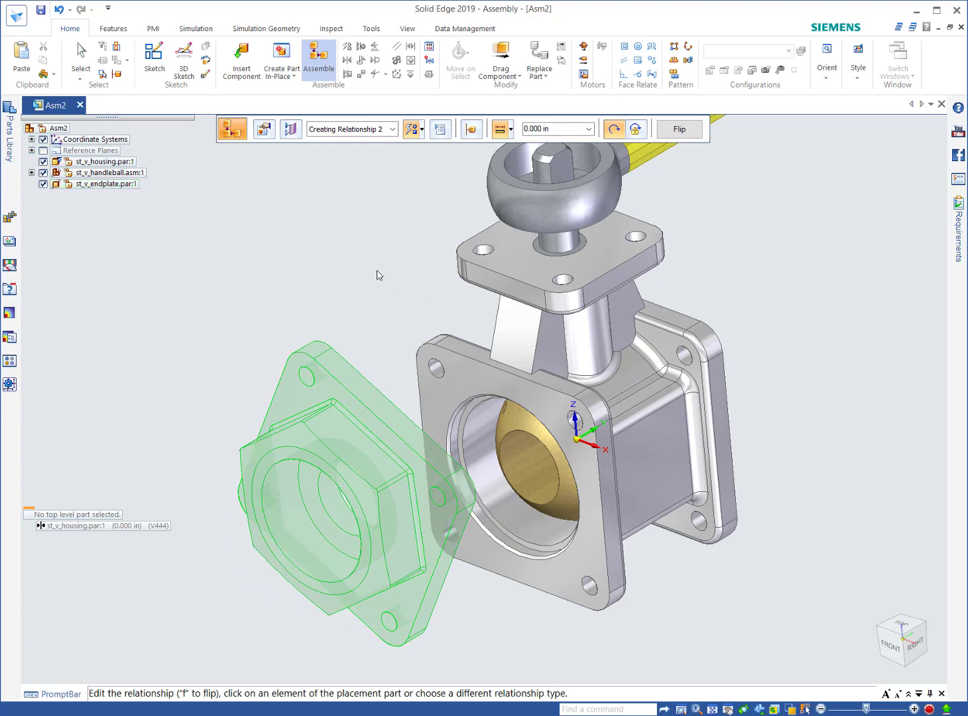
- Axial-align two end plate bolt holes with the matching housing flange holes
{"action": "left_click", "coordinate": [311, 383]}
{"action": "left_click", "coordinate": [437, 378]}
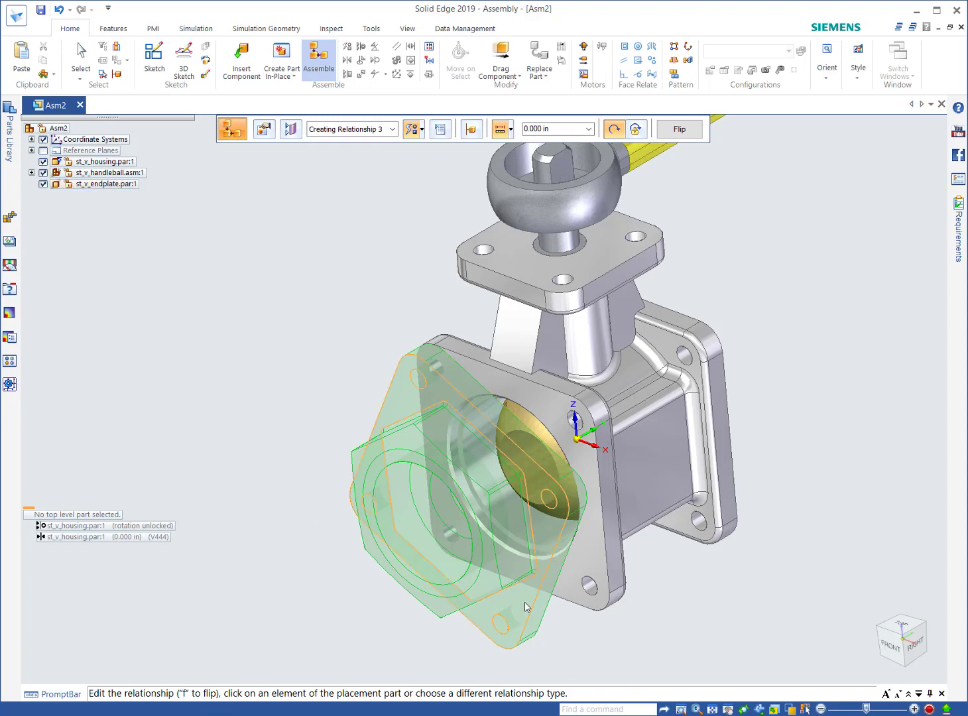
{"action": "left_click_drag", "start_coordinate": [398, 630], "coordinate": [605, 627]}
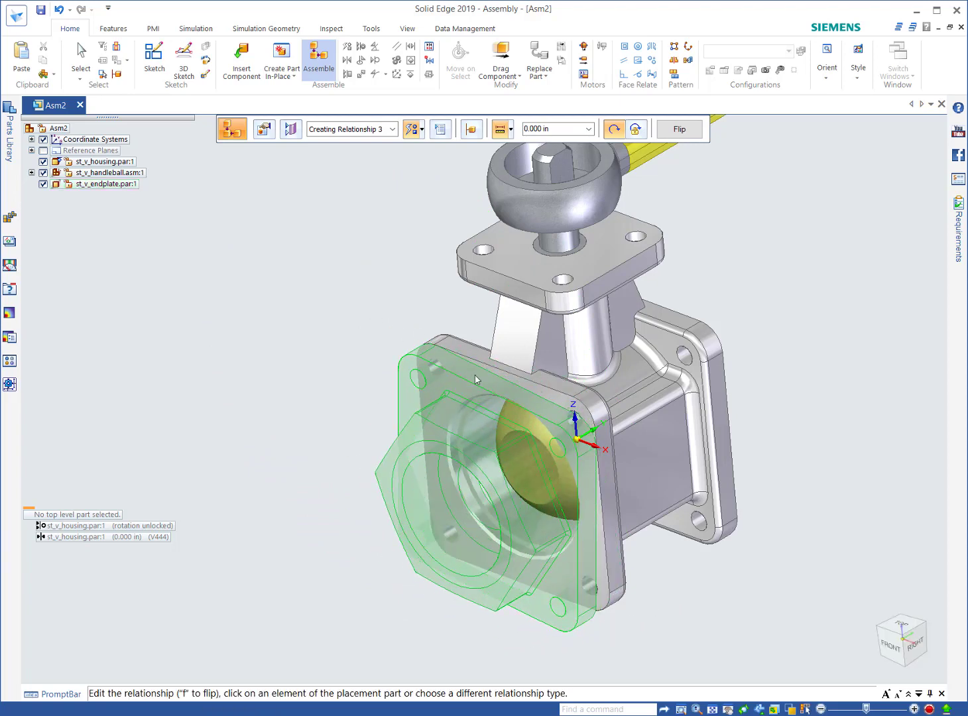
{"action": "left_click", "coordinate": [560, 455]}
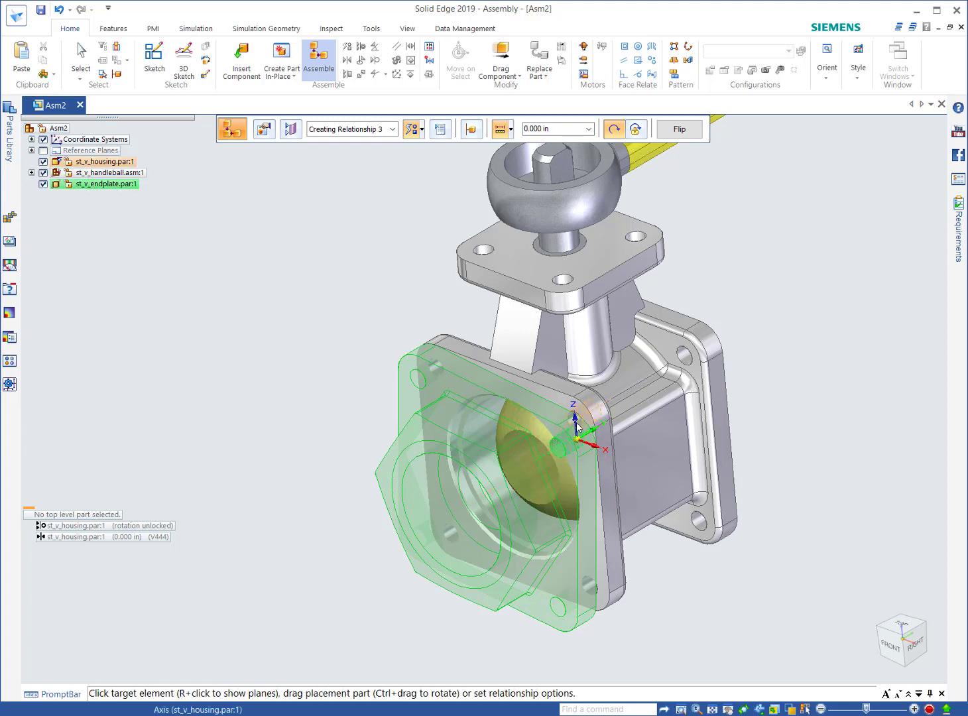
{"action": "left_click", "coordinate": [577, 425]}
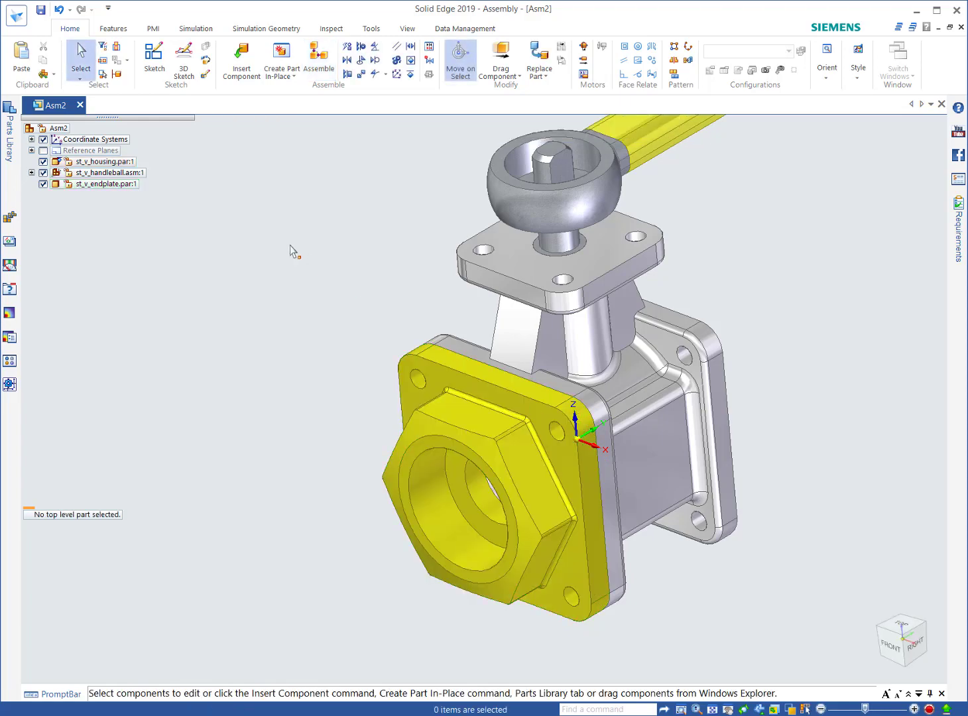
- Place a second copy of st_v_endplate.par from PathFinder near the housing's opposite flange
{"action": "middle_click_drag", "start_coordinate": [745, 275], "coordinate": [276, 288]}
{"action": "left_click", "coordinate": [82, 185]}
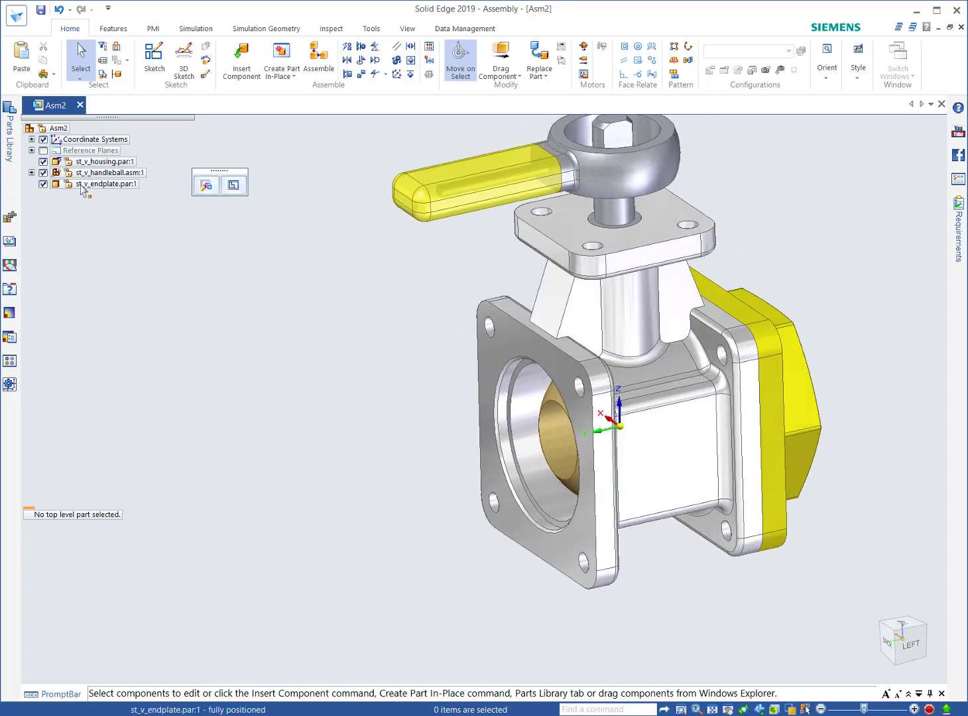
{"action": "left_click_drag", "start_coordinate": [82, 189], "coordinate": [381, 326]}
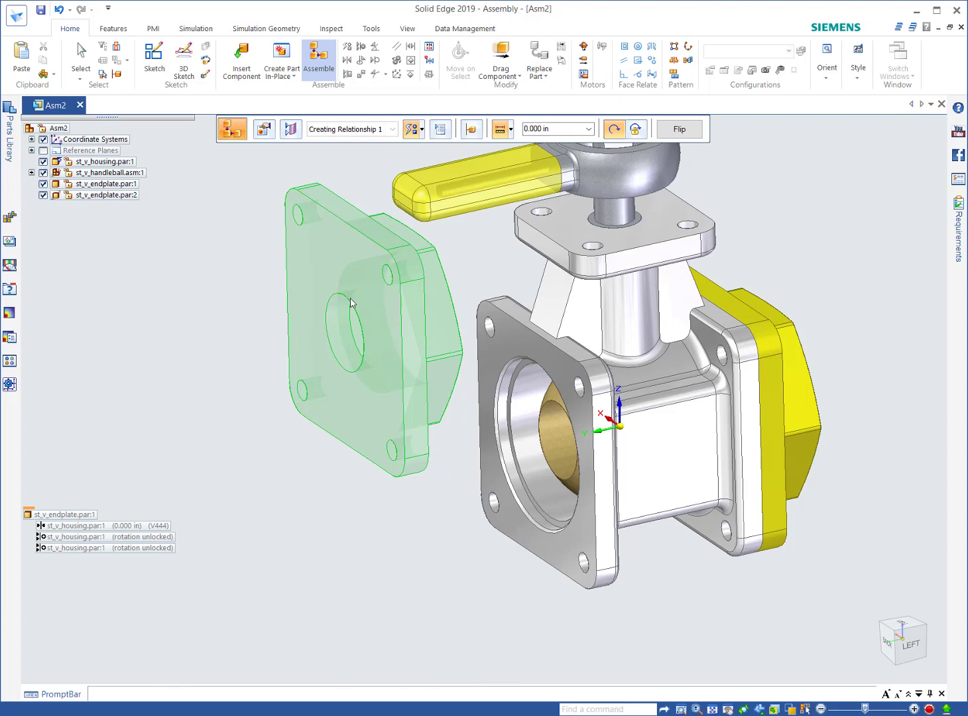
{"action": "left_click_drag", "start_coordinate": [326, 295], "coordinate": [414, 324]}
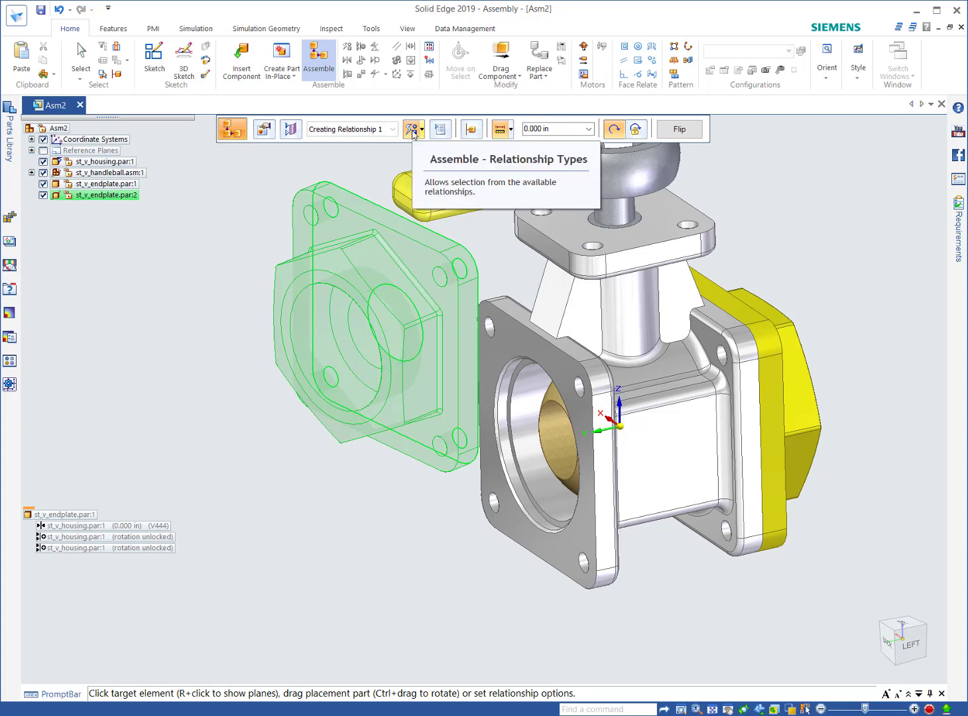
- Mate st_v_endplate.par:2 to the opposite flange and axial-align two of its bolt holes
{"action": "left_click", "coordinate": [515, 343]}
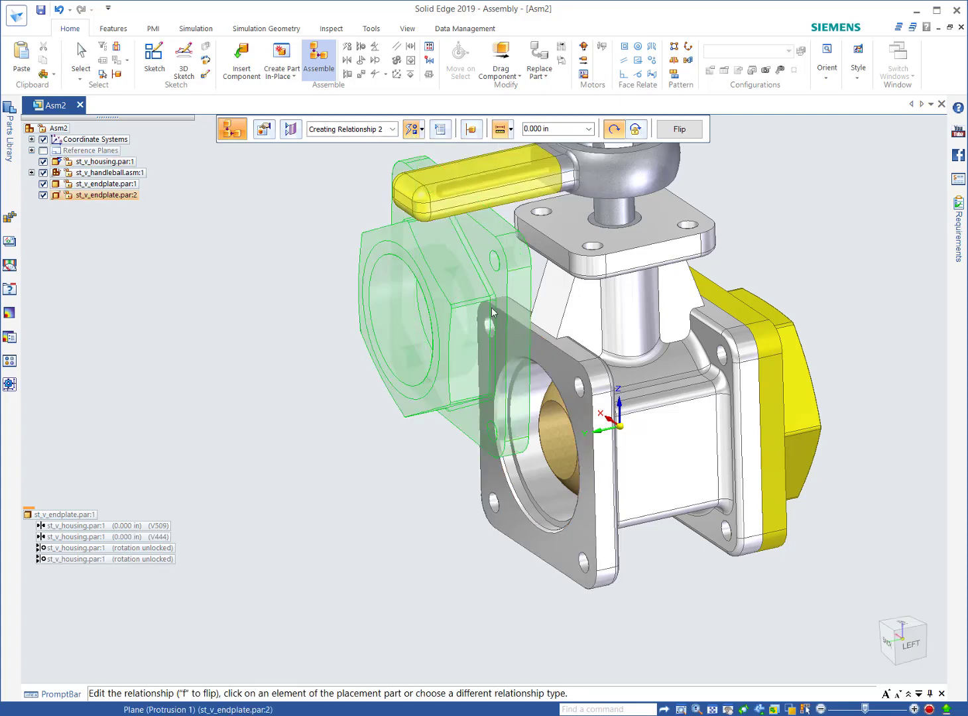
{"action": "middle_click_drag", "start_coordinate": [207, 305], "coordinate": [370, 208]}
{"action": "left_click", "coordinate": [523, 367]}
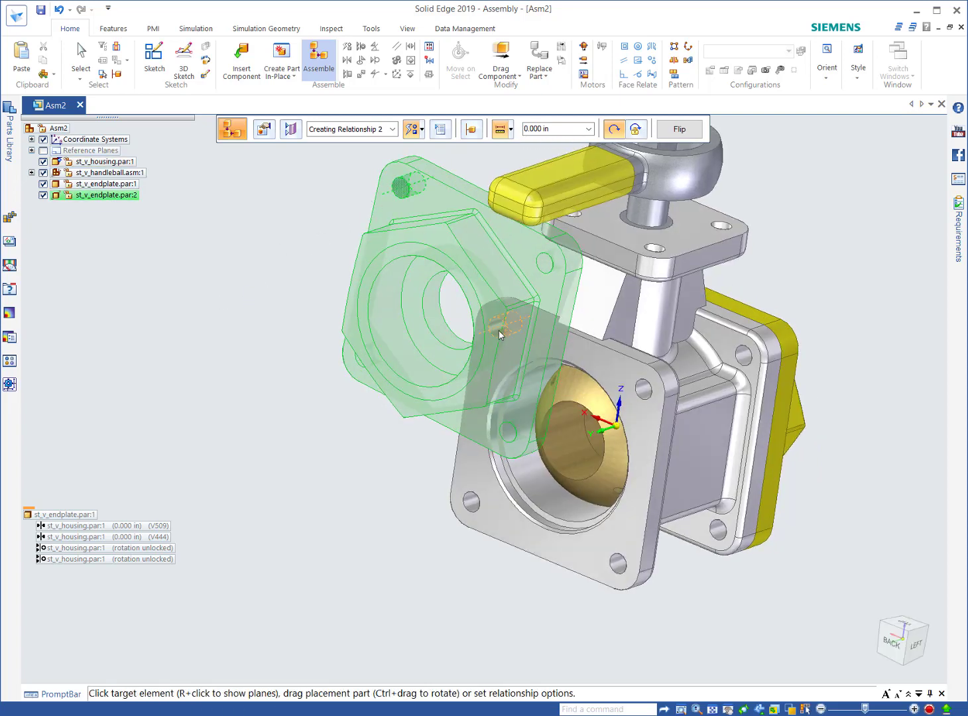
{"action": "left_click", "coordinate": [499, 335]}
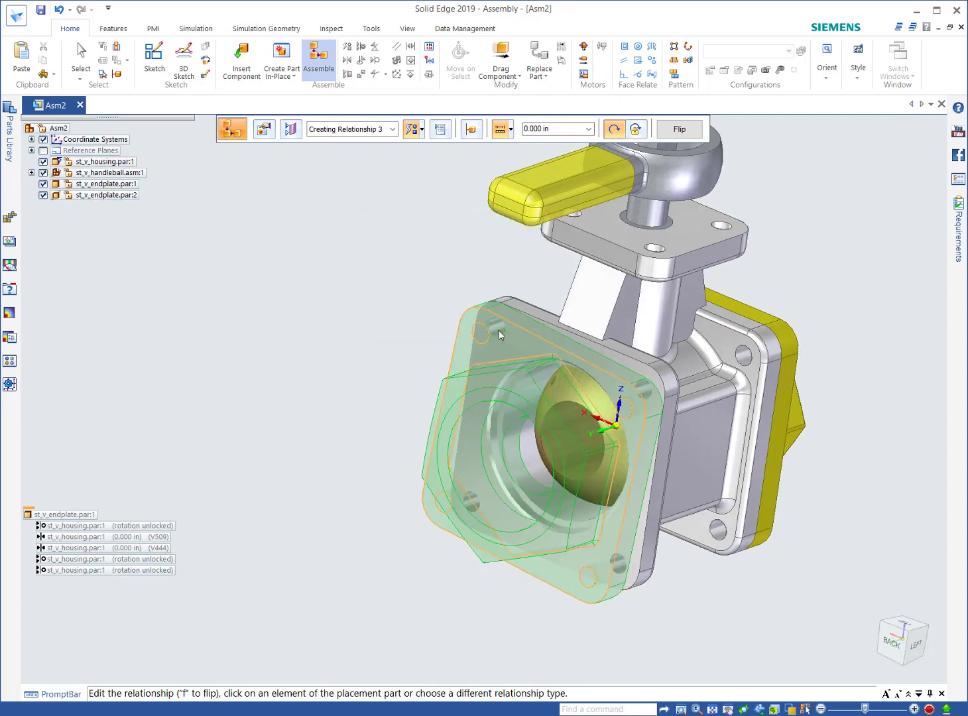
{"action": "left_click", "coordinate": [625, 412]}
{"action": "left_click", "coordinate": [641, 393]}
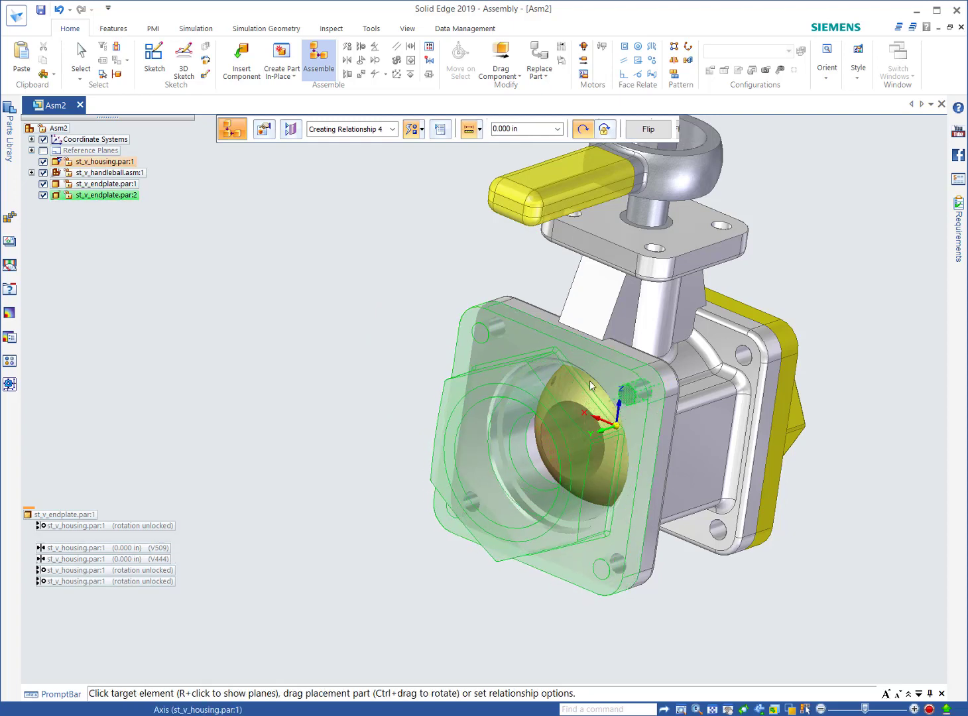
{"action": "key", "text": "Escape"}
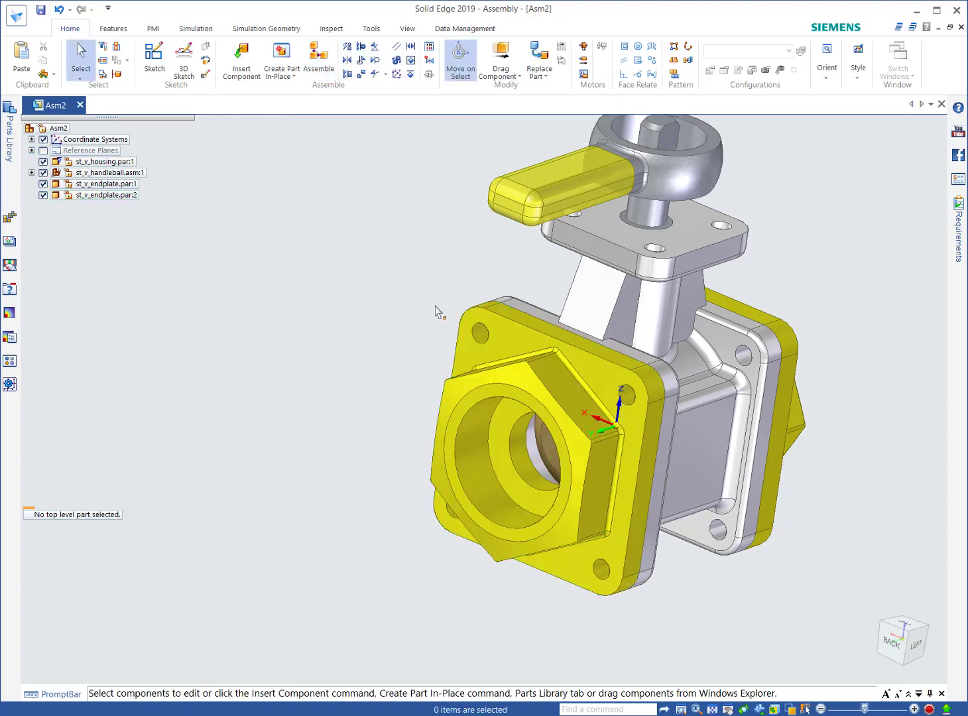
- Orbit the valve assembly to a left-front view, then to another side
{"action": "middle_click_drag", "start_coordinate": [391, 323], "coordinate": [336, 326]}
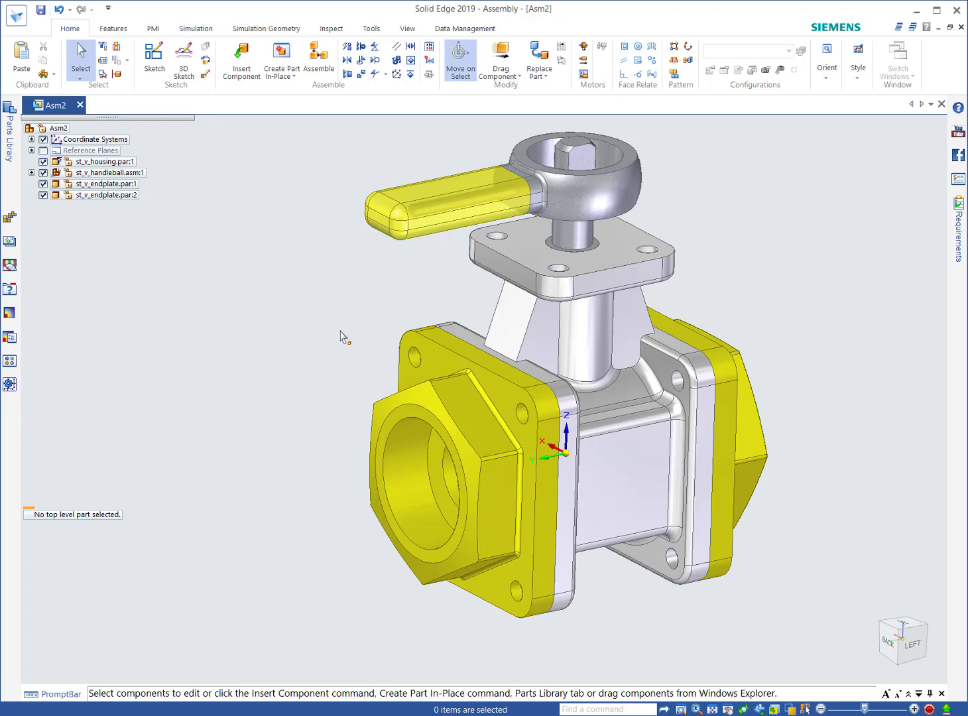
{"action": "mouse_move", "coordinate": [317, 337]}
{"action": "middle_mouse_down"}
{"action": "mouse_move", "coordinate": [350, 315]}
{"action": "mouse_move", "coordinate": [340, 323]}
{"action": "middle_mouse_up"}
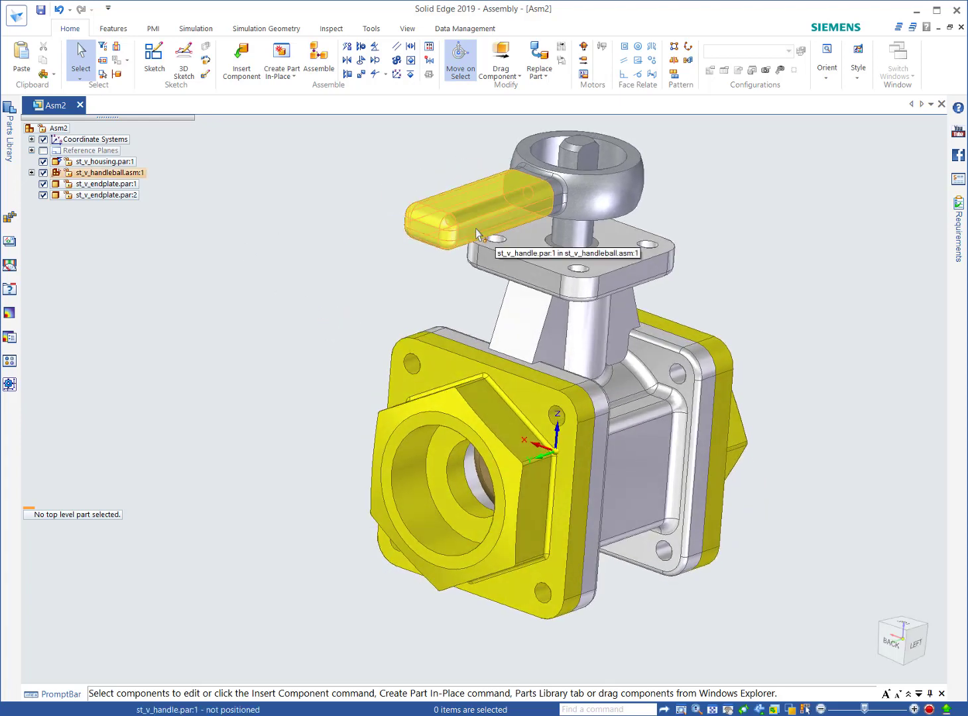
- Start an Assemble Angle relationship and confirm its placement options
{"action": "left_click", "coordinate": [321, 60]}
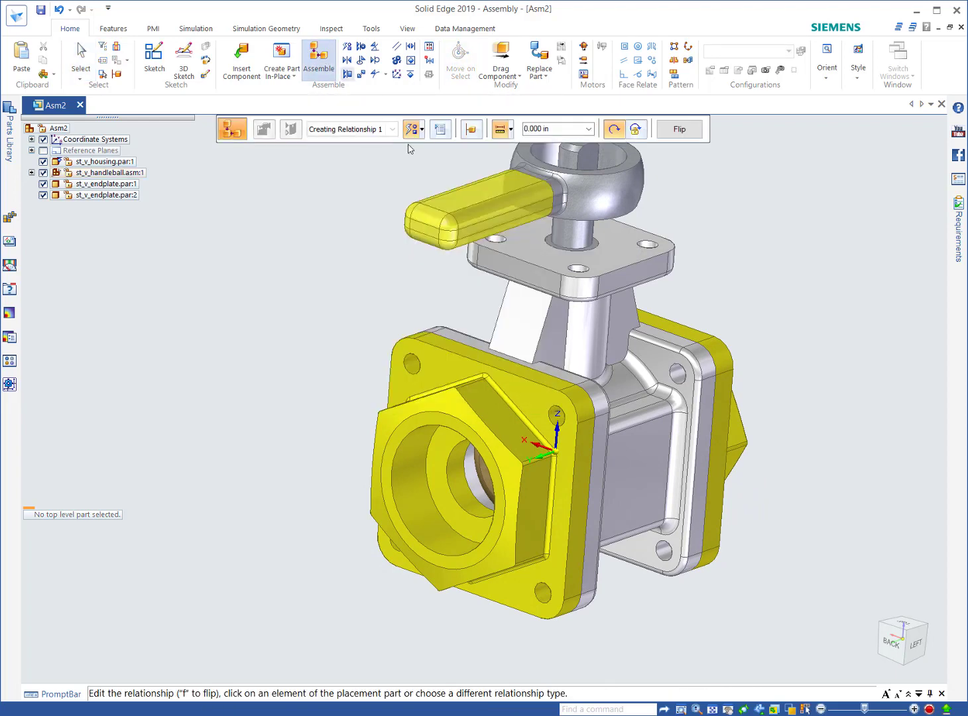
{"action": "left_click", "coordinate": [421, 131]}
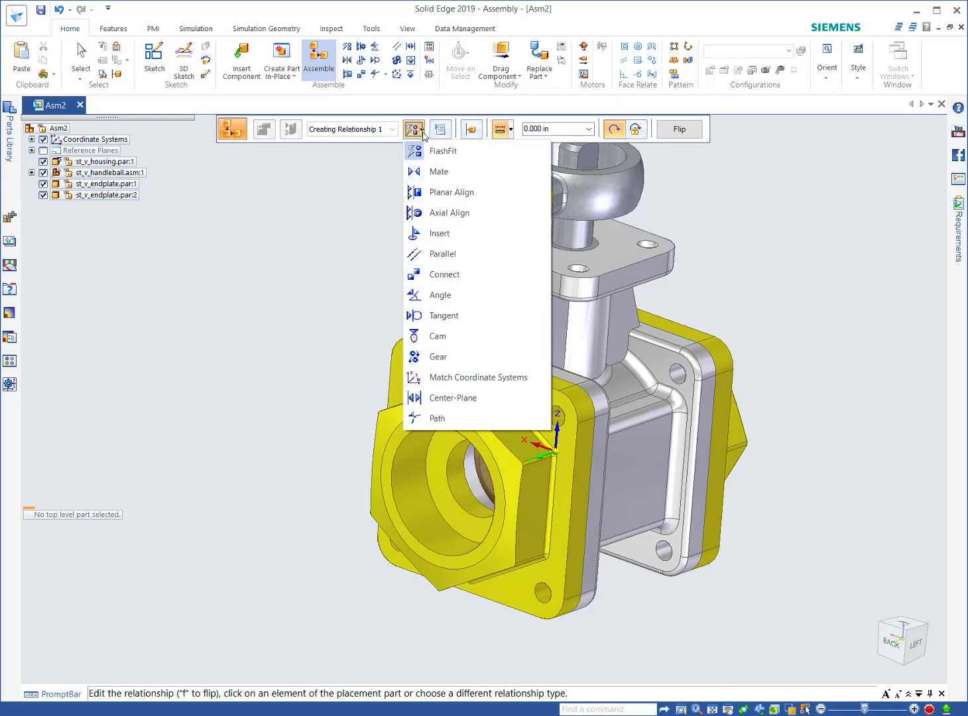
{"action": "left_click", "coordinate": [441, 295]}
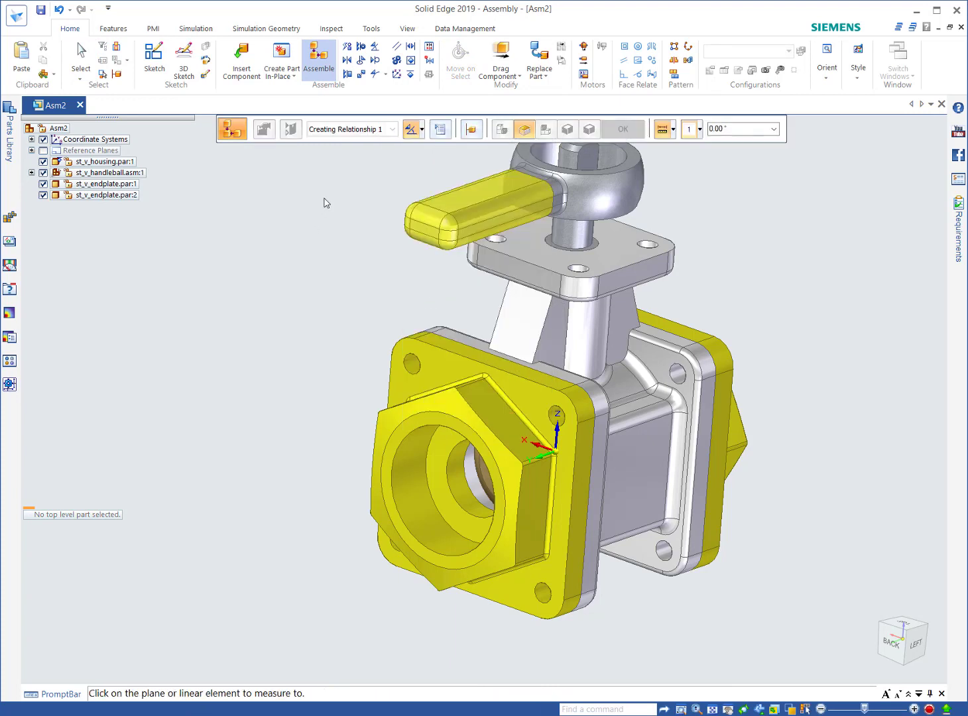
{"action": "left_click", "coordinate": [441, 130]}
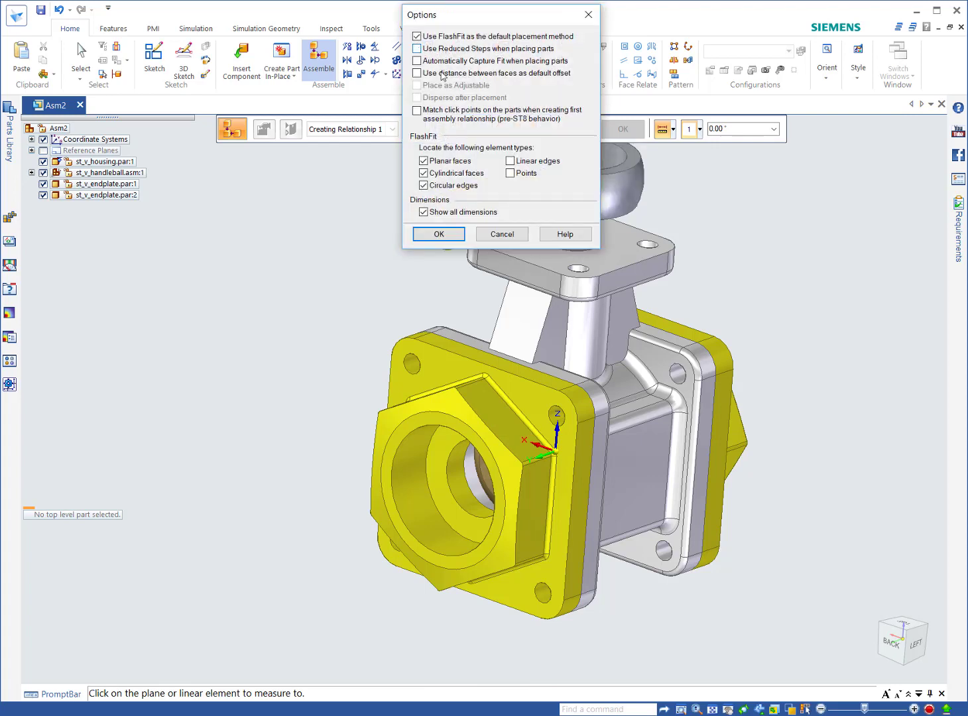
{"action": "left_click", "coordinate": [438, 234]}
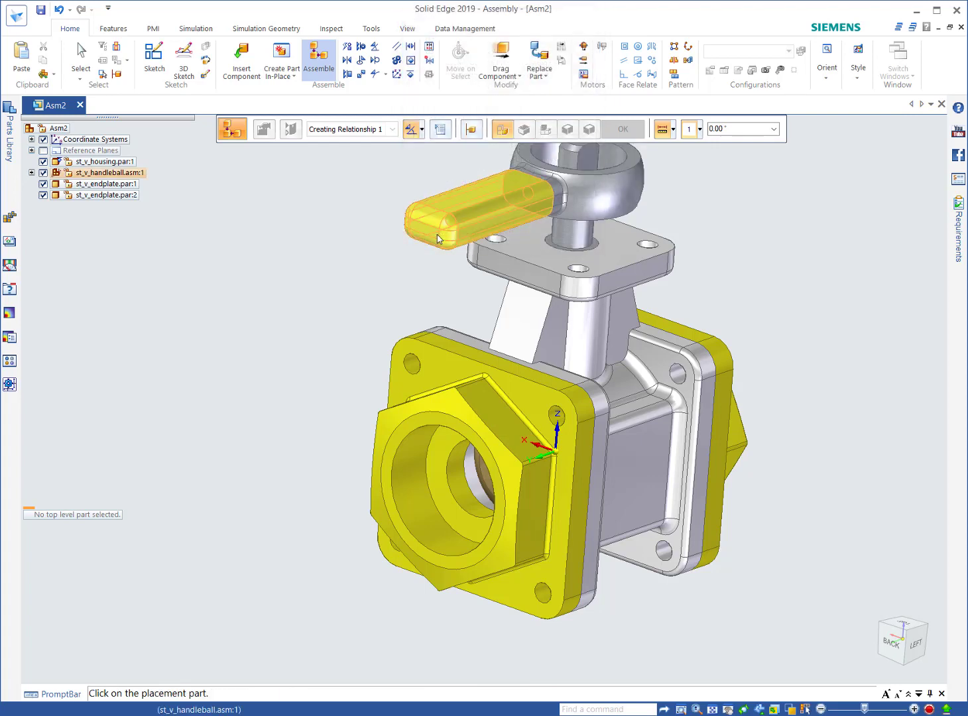
- Pick the handle as the placed part and the housing face to measure from
{"action": "left_click", "coordinate": [481, 231]}
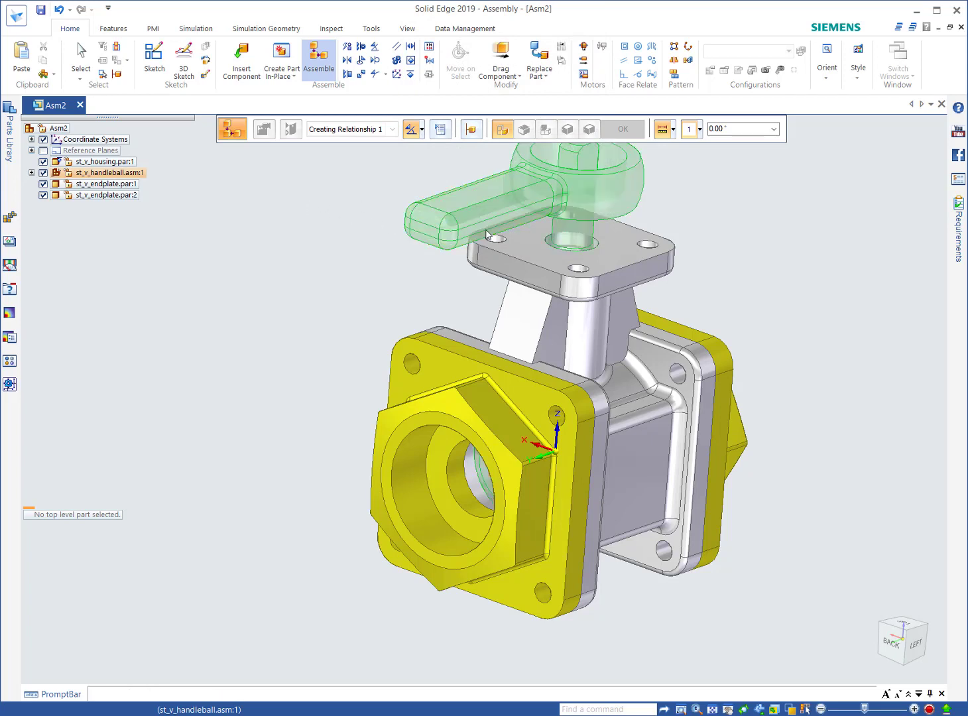
{"action": "left_click", "coordinate": [482, 232]}
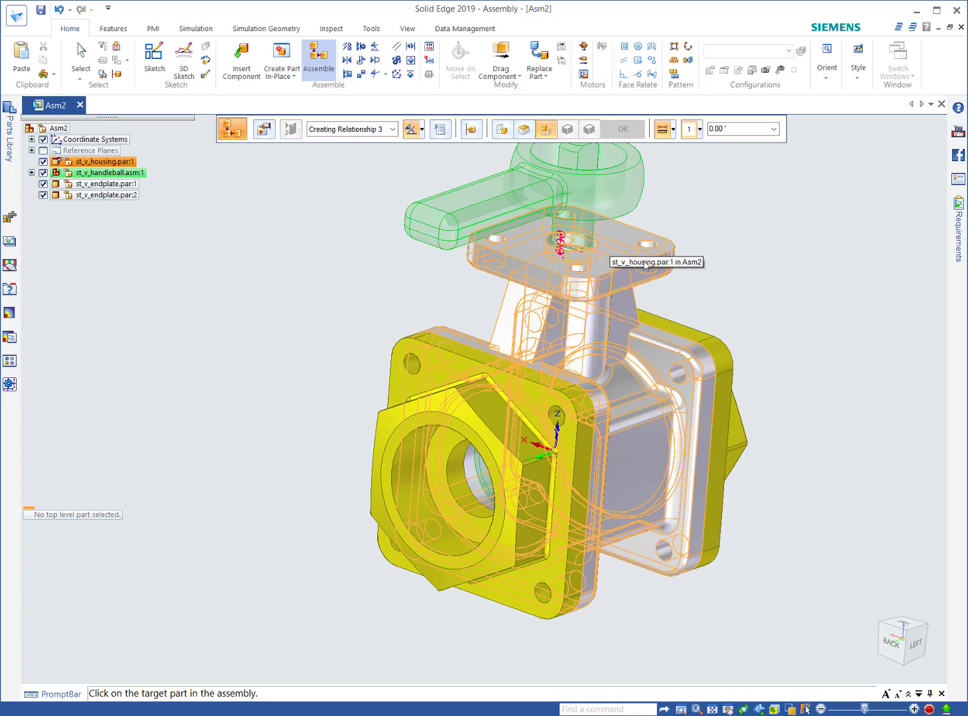
{"action": "left_click", "coordinate": [631, 282]}
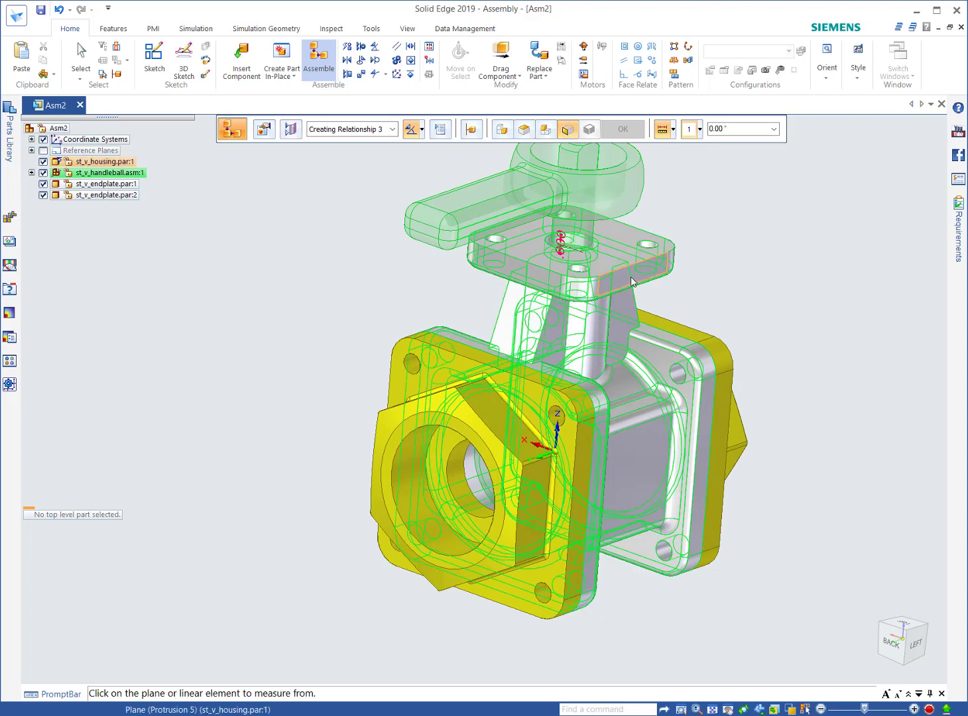
{"action": "left_click", "coordinate": [631, 281]}
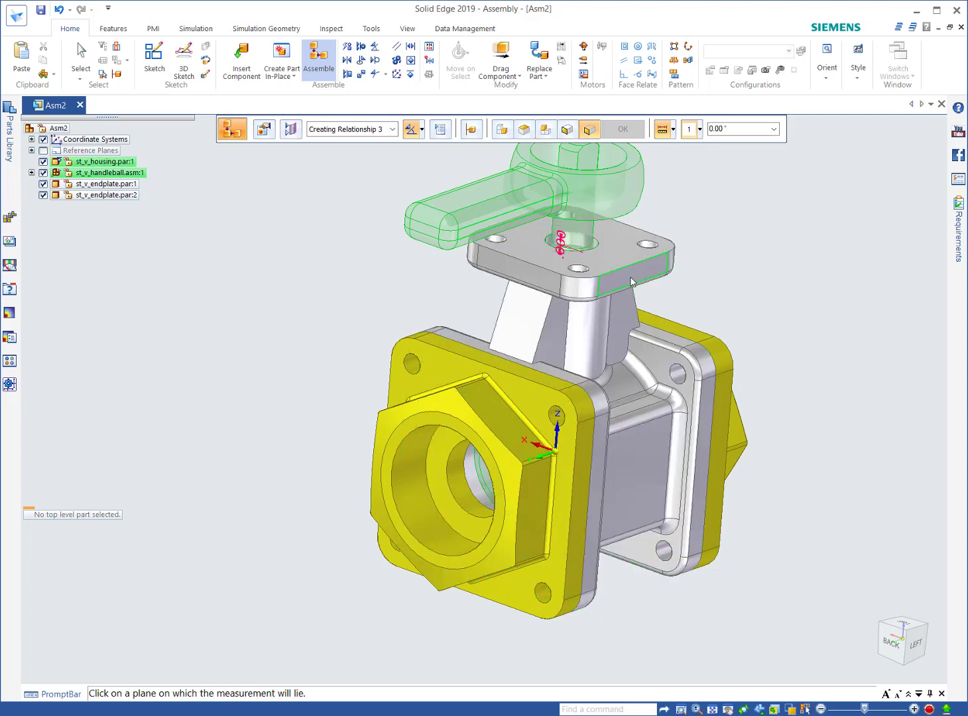
- Set First Angle with a 90° value and pick the housing's flange-top plane
{"action": "left_click", "coordinate": [699, 131]}
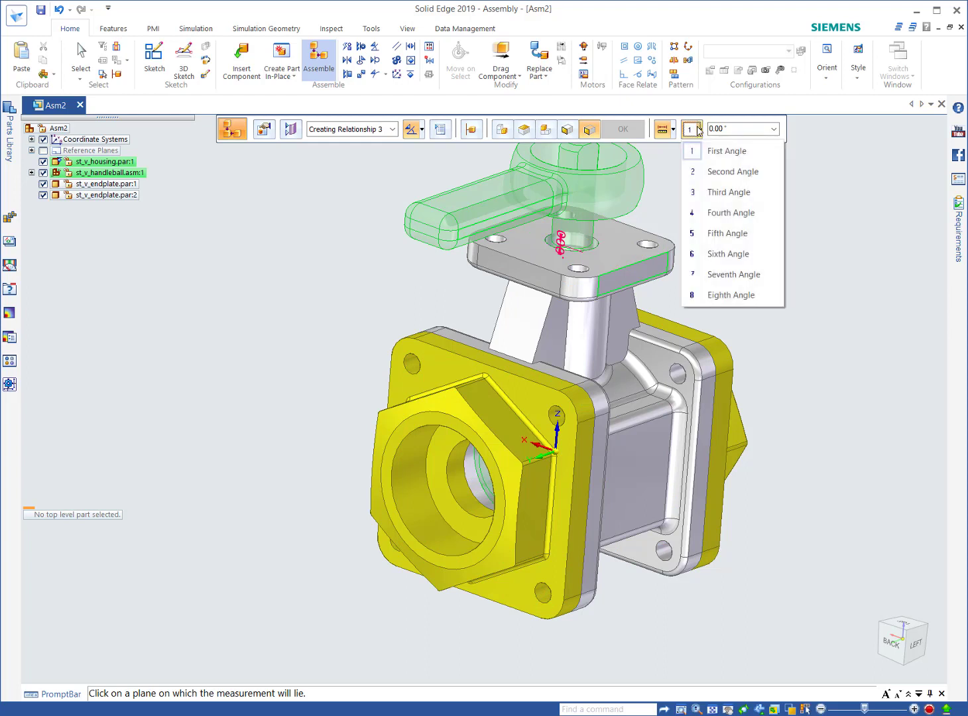
{"action": "left_click", "coordinate": [720, 152]}
{"action": "left_click", "coordinate": [730, 135]}
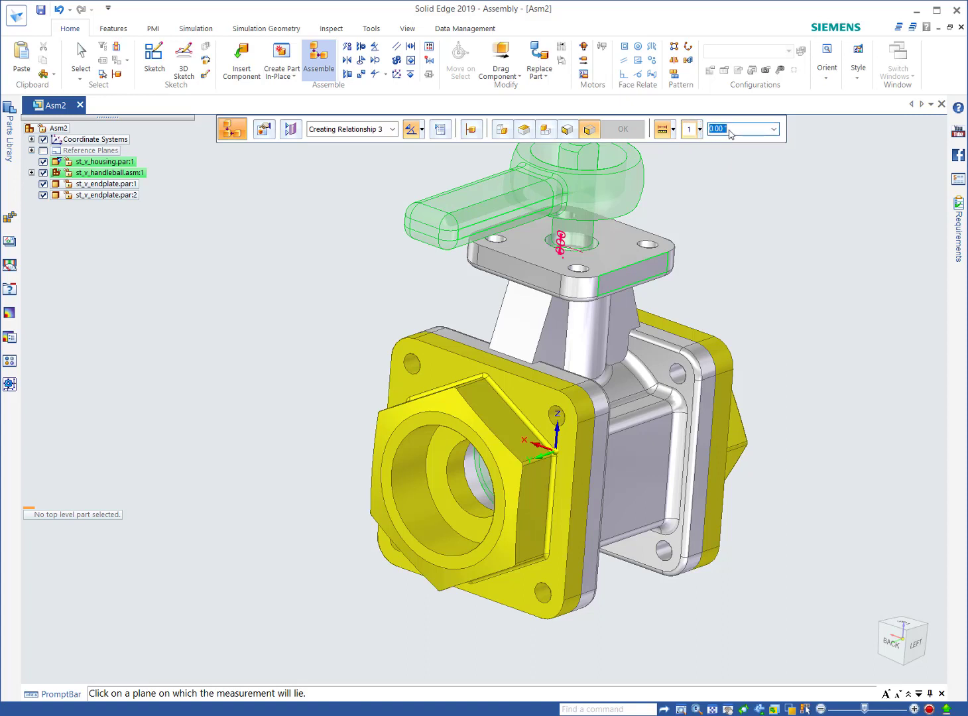
{"action": "key", "text": "BackSpace"}
{"action": "key", "text": "Return"}
{"action": "left_click", "coordinate": [699, 130]}
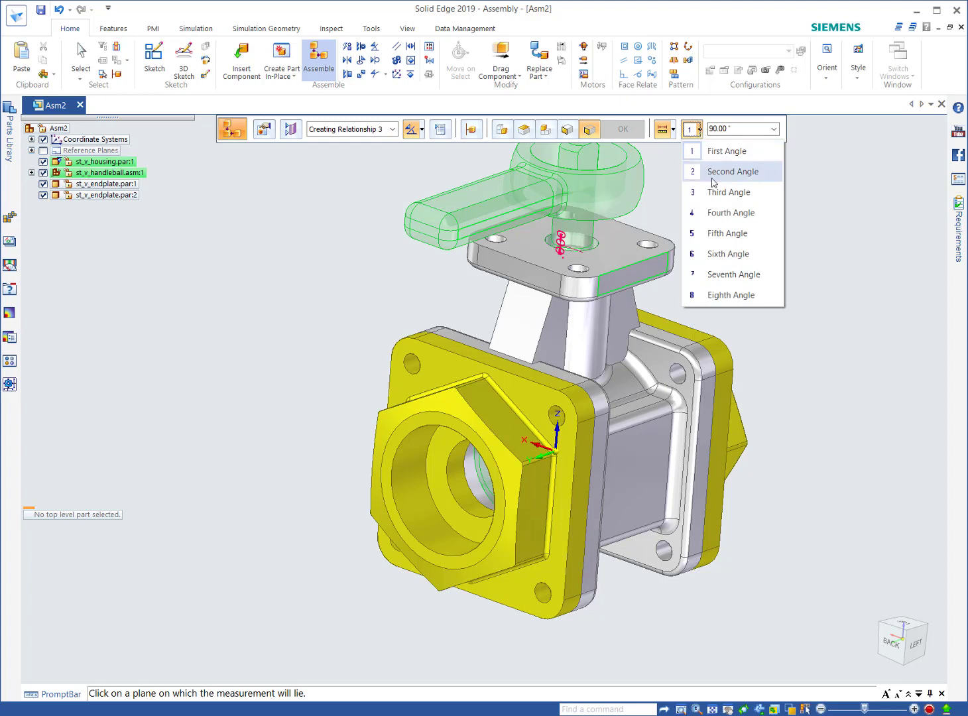
{"action": "left_click", "coordinate": [735, 151]}
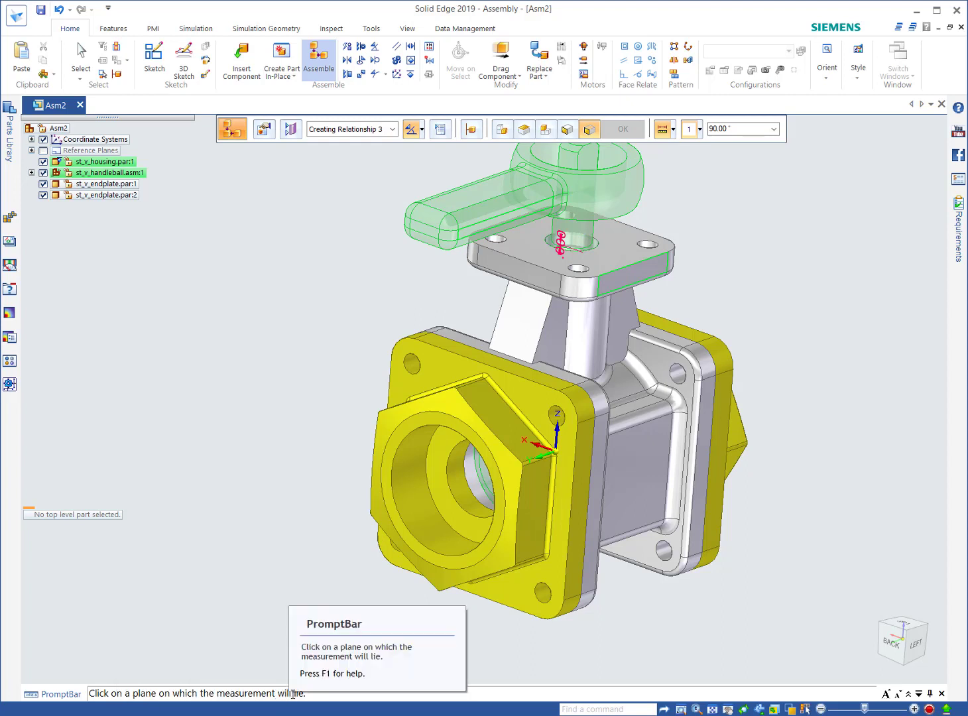
{"action": "left_click", "coordinate": [617, 245]}
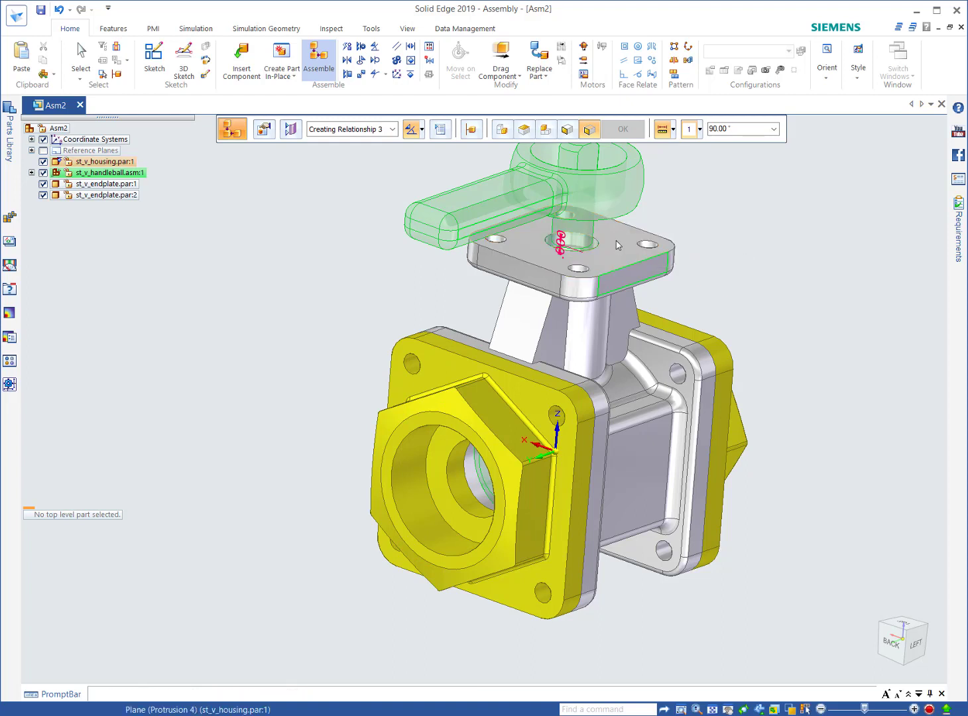
- Keep First Angle and apply the 90° angle relationship to the handle
{"action": "left_click", "coordinate": [699, 131]}
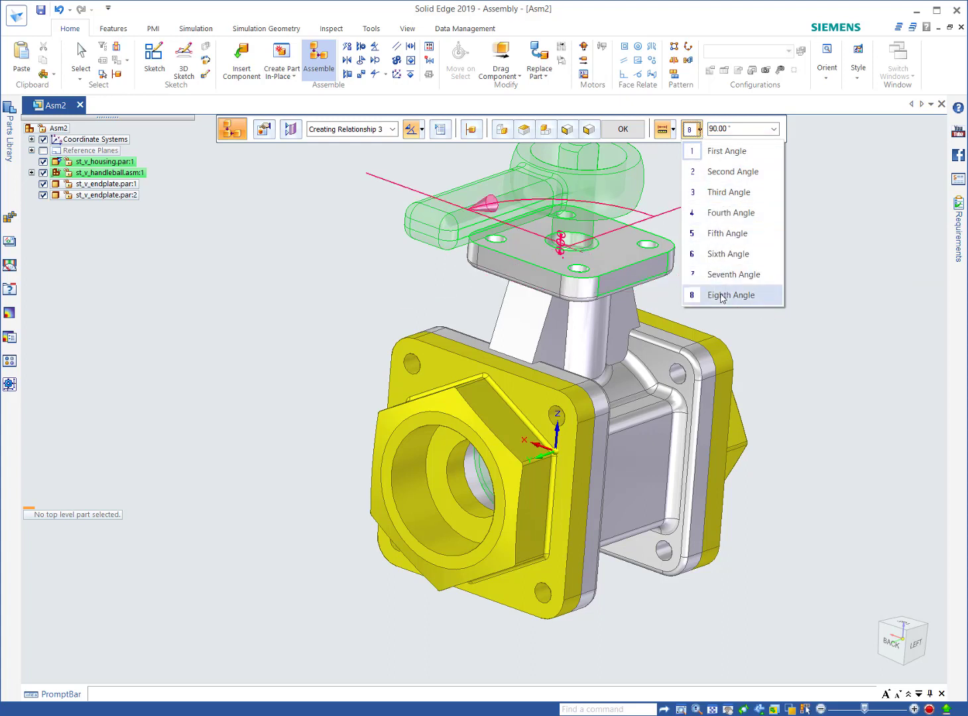
{"action": "left_click", "coordinate": [730, 152]}
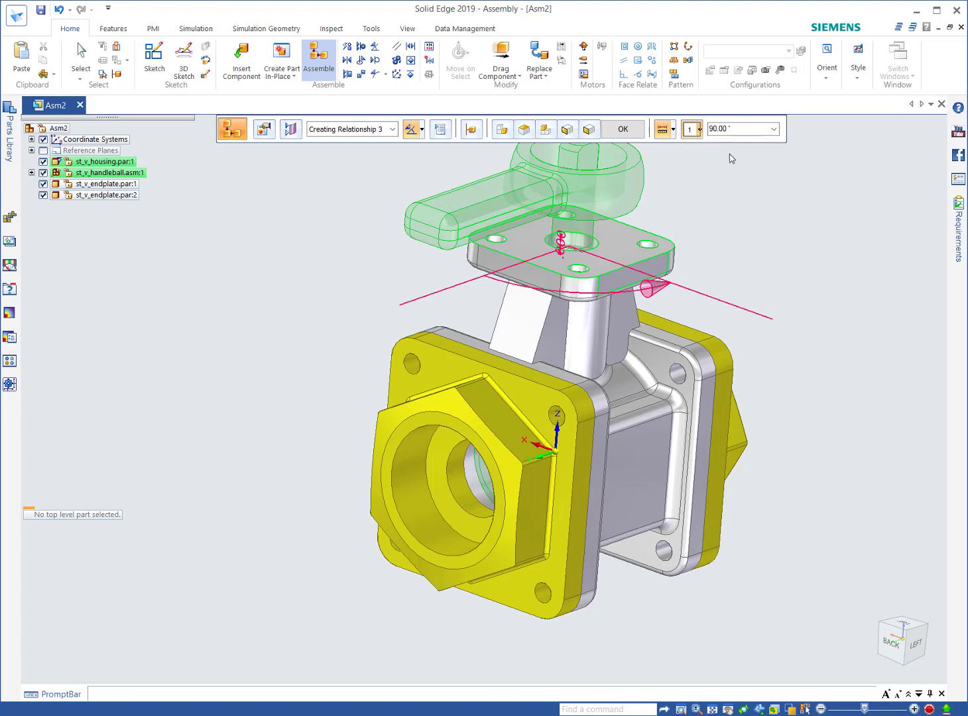
{"action": "left_click", "coordinate": [623, 130]}
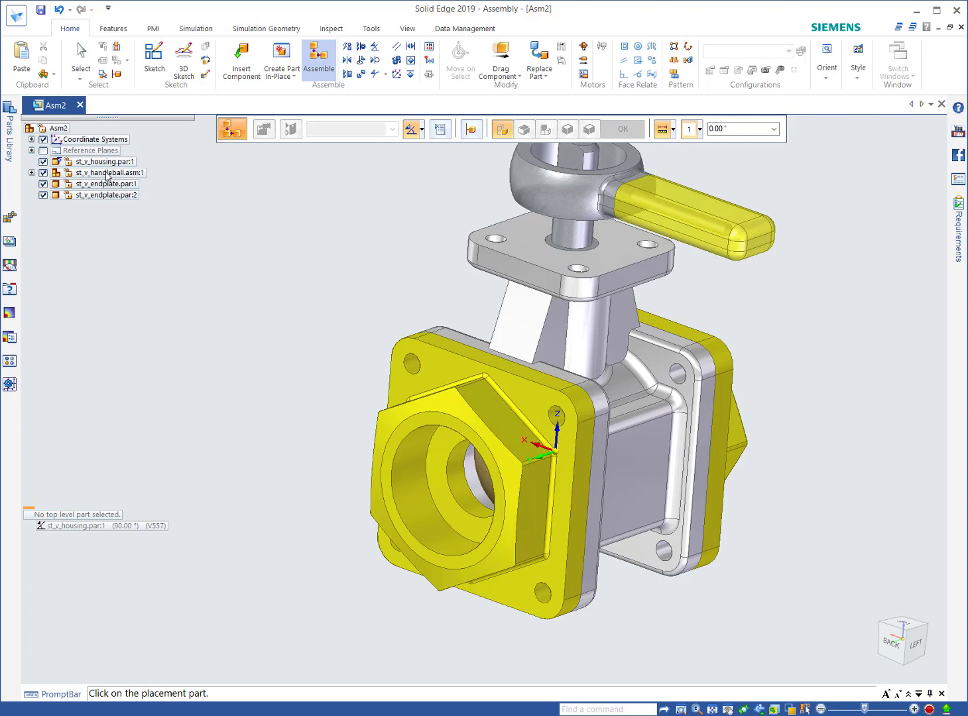
- Select st_v_handleball.asm:1 in PathFinder and pick its rotation-unlocked housing relationship
{"action": "left_click", "coordinate": [81, 60]}
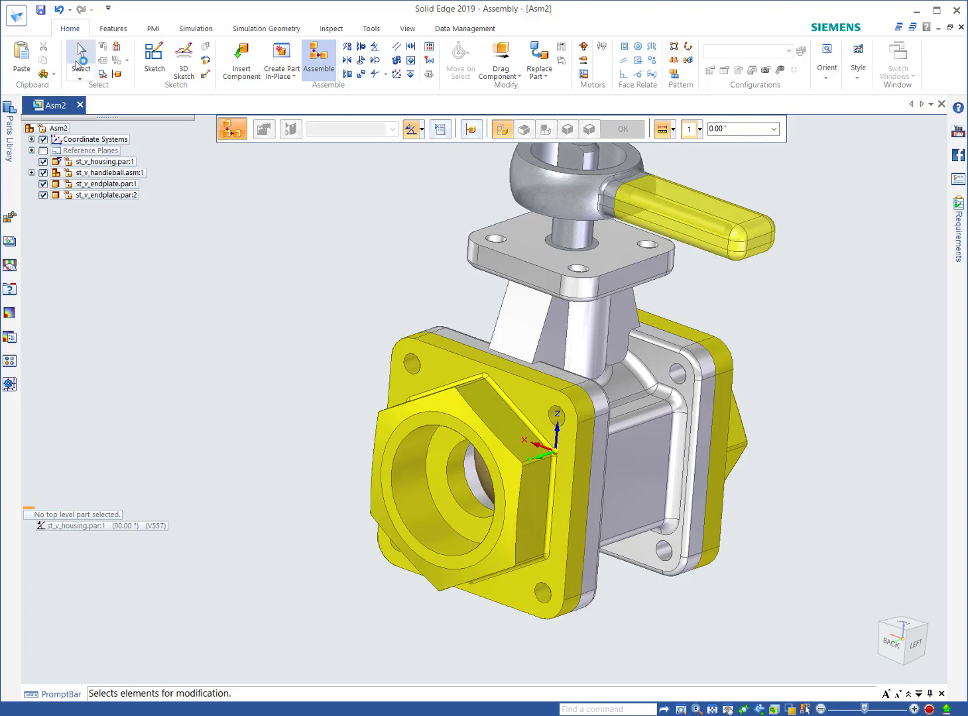
{"action": "left_click", "coordinate": [93, 173]}
{"action": "left_click", "coordinate": [77, 175]}
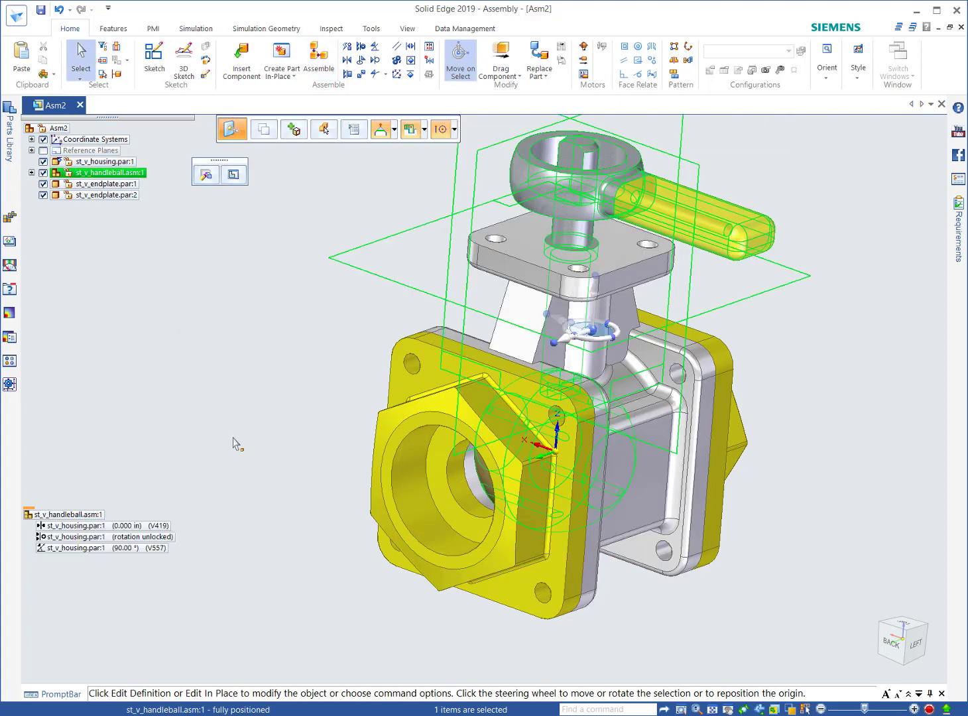
{"action": "left_click", "coordinate": [67, 538]}
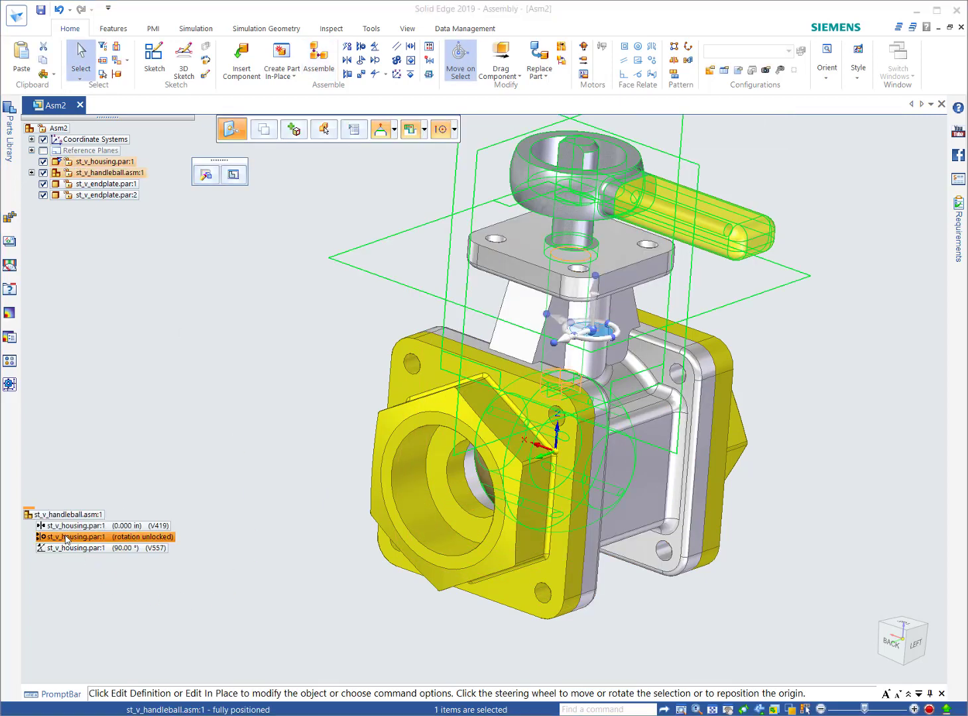
{"action": "left_click", "coordinate": [66, 538]}
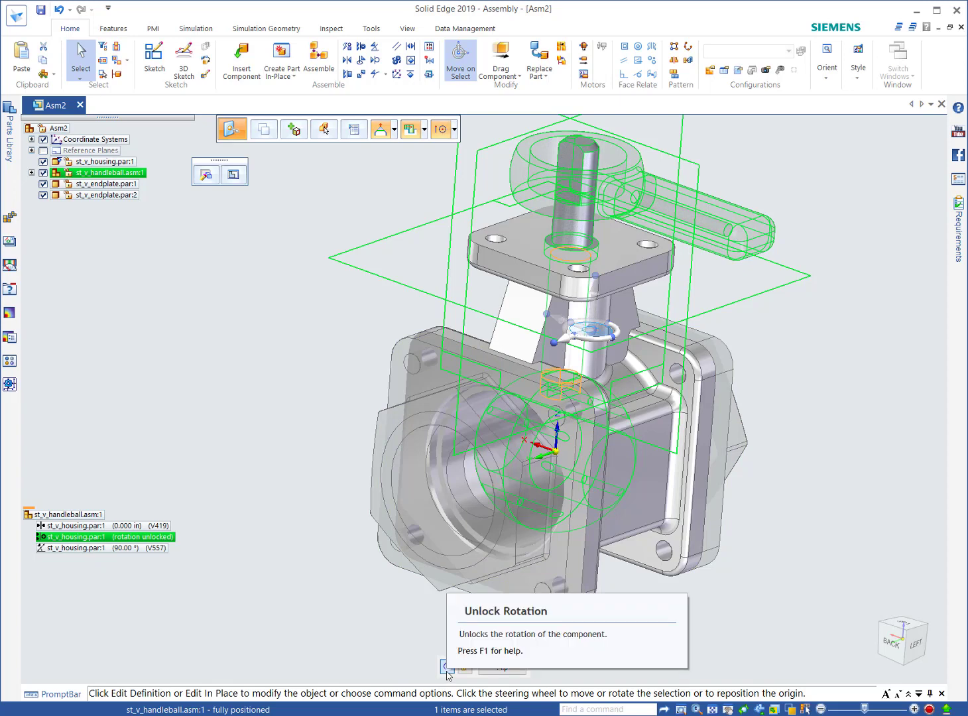
- Clear the selection and pick 10mm_fastener.par in the Parts Library
{"action": "left_click", "coordinate": [323, 343]}
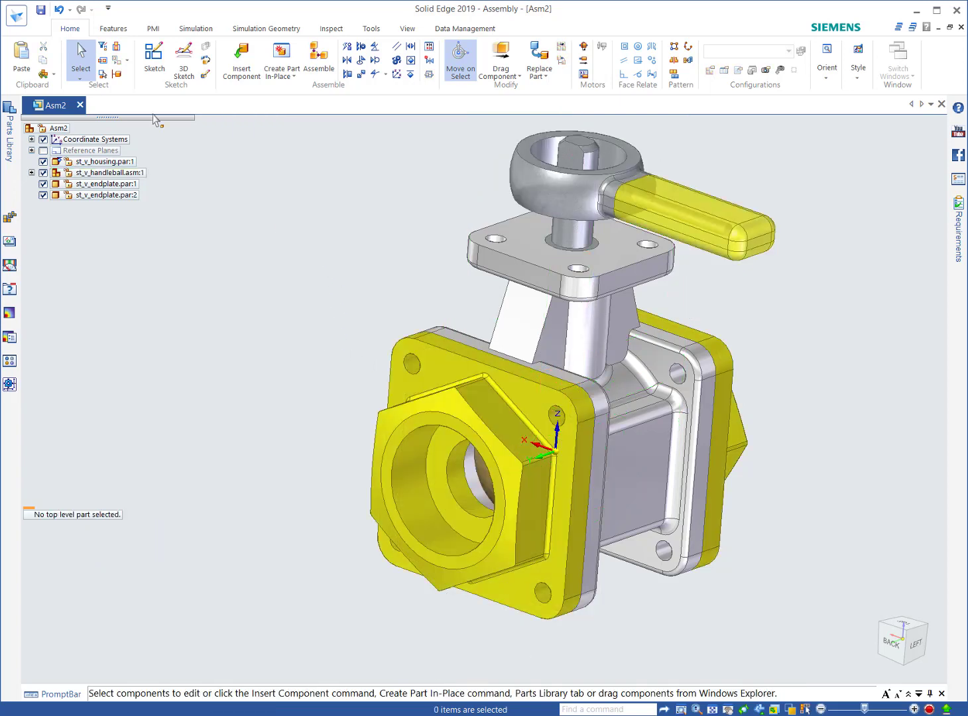
{"action": "left_click", "coordinate": [241, 60]}
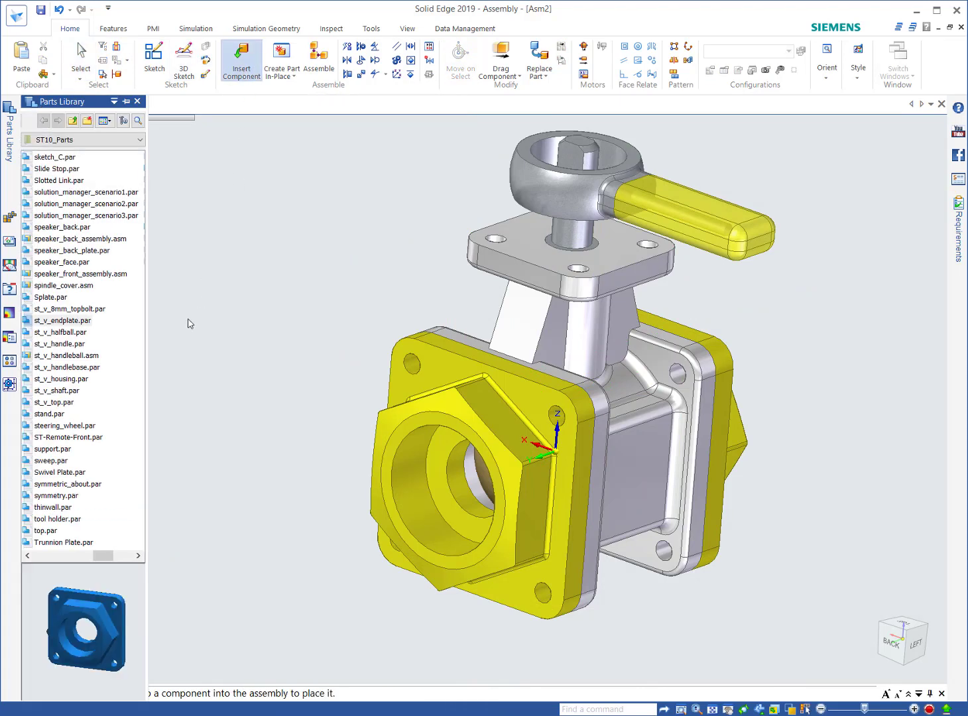
{"action": "scroll", "coordinate": [97, 556], "scroll_direction": "down", "scroll_amount": 2}
{"action": "scroll", "coordinate": [96, 557], "scroll_direction": "up", "scroll_amount": 2}
{"action": "scroll", "coordinate": [85, 566], "scroll_direction": "up", "scroll_amount": 8}
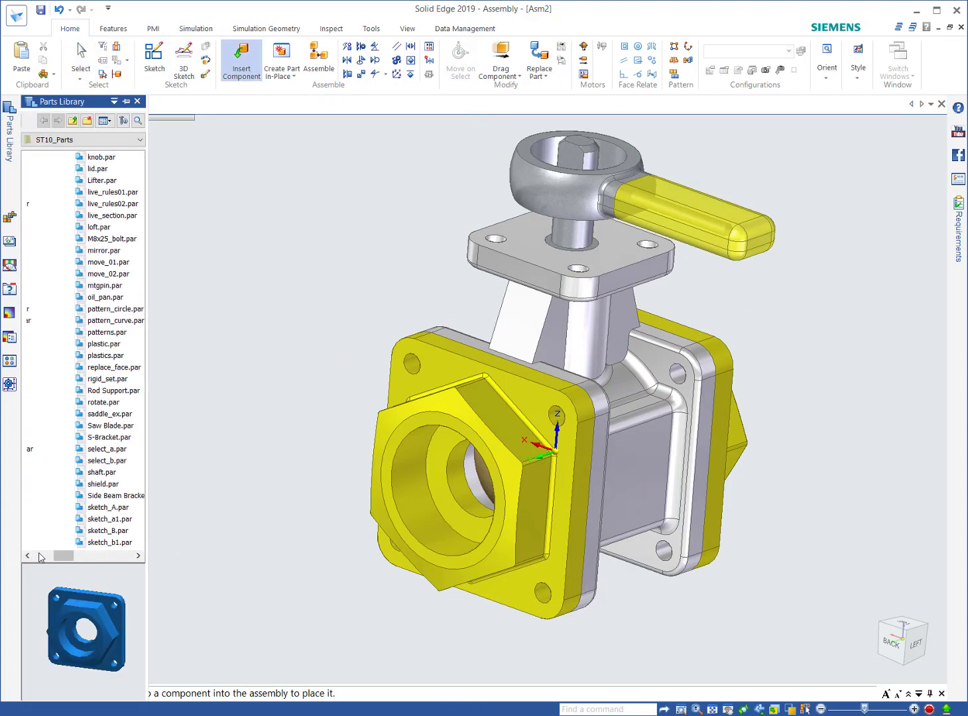
{"action": "left_click", "coordinate": [48, 192]}
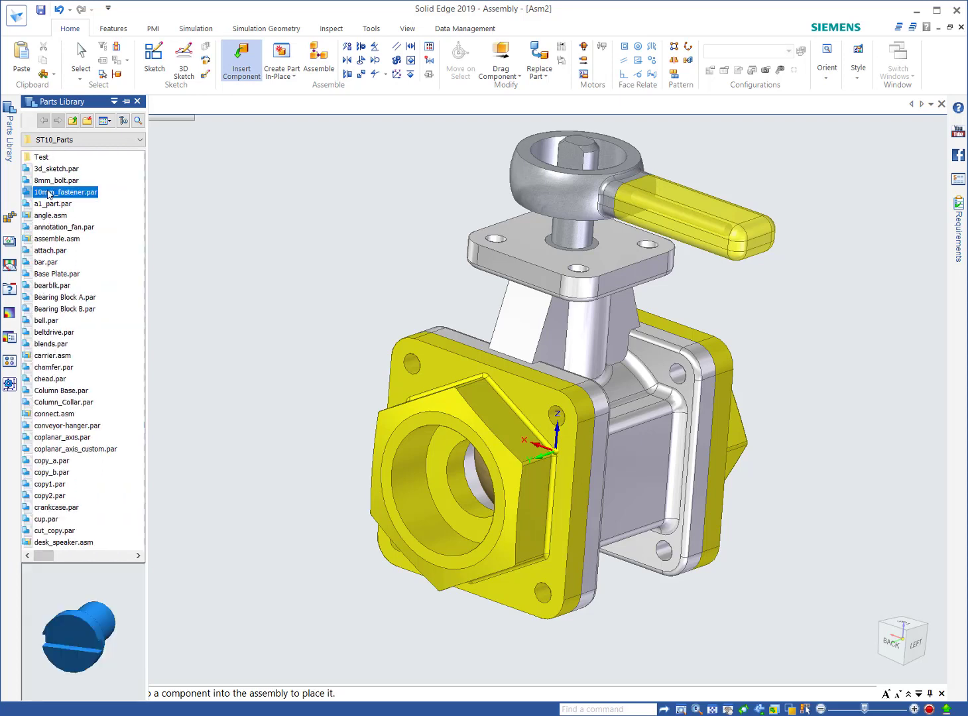
- Drag the 10mm fastener in and mate its circular edge to the upper-left bolt hole
{"action": "left_click_drag", "start_coordinate": [49, 193], "coordinate": [323, 265]}
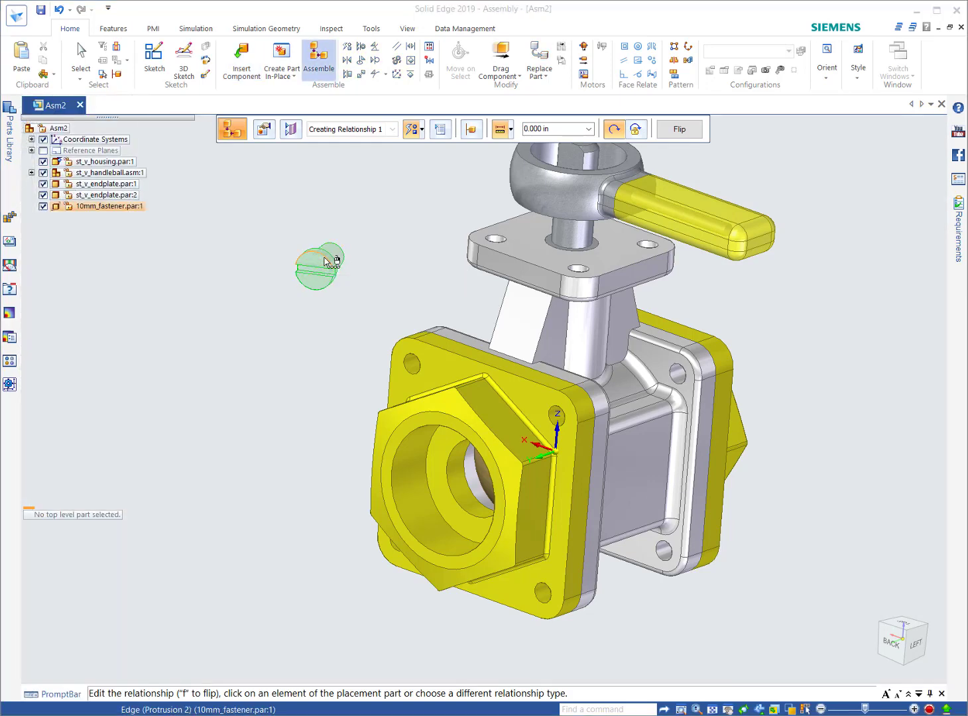
{"action": "right_click", "coordinate": [326, 261]}
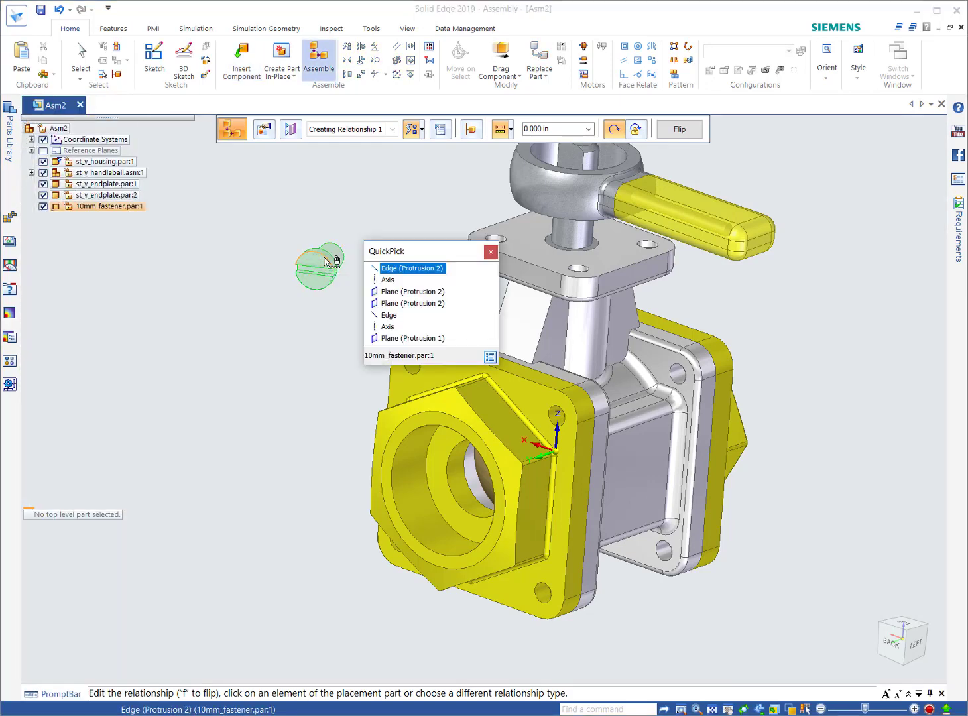
{"action": "left_click", "coordinate": [391, 316]}
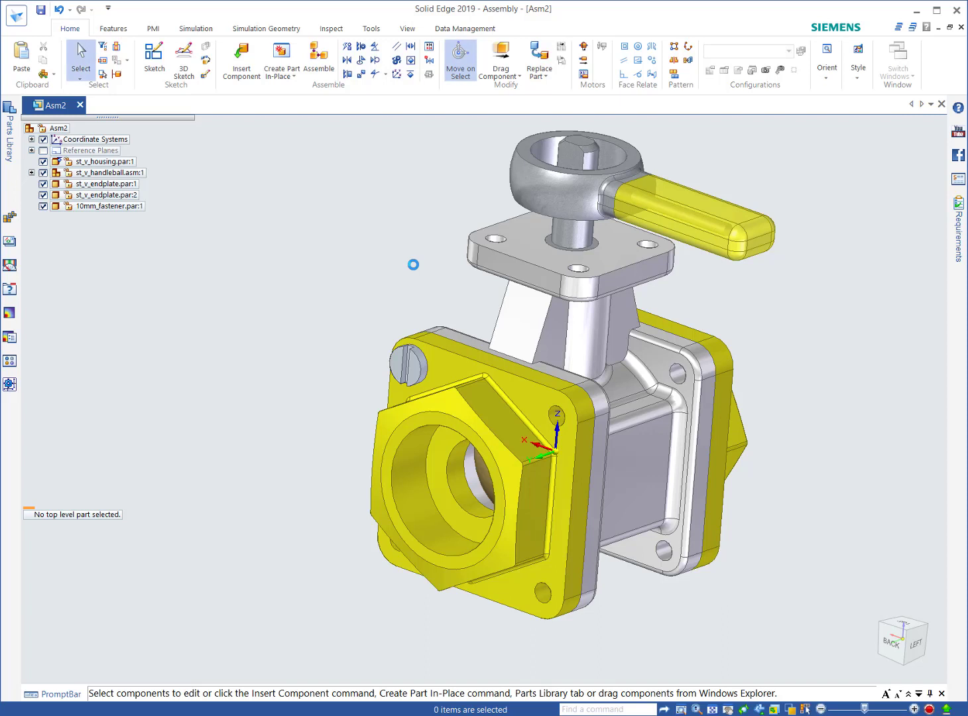
- Start a Pattern of the fastener, with end plate st_v_endplate.par:2 holding the pattern
{"action": "left_click", "coordinate": [674, 50]}
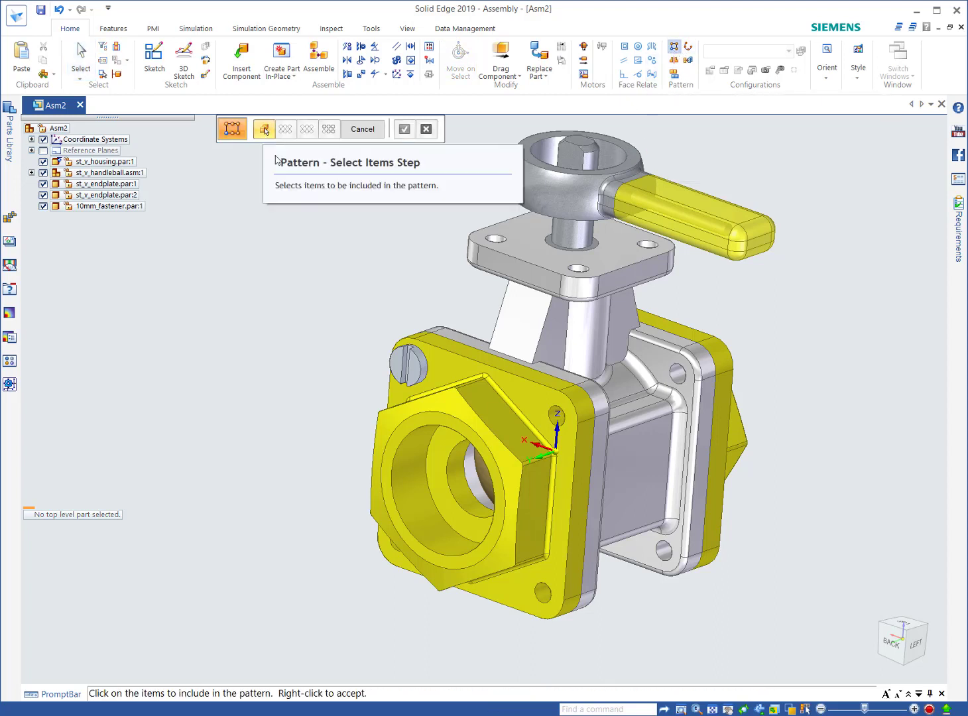
{"action": "left_click", "coordinate": [401, 371]}
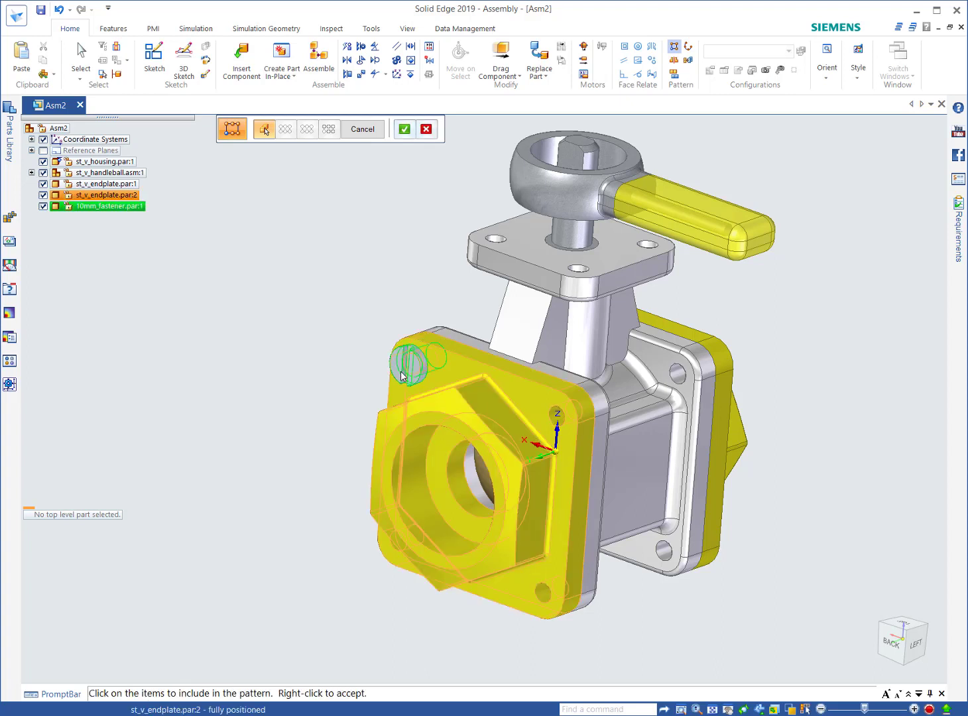
{"action": "right_click", "coordinate": [400, 309]}
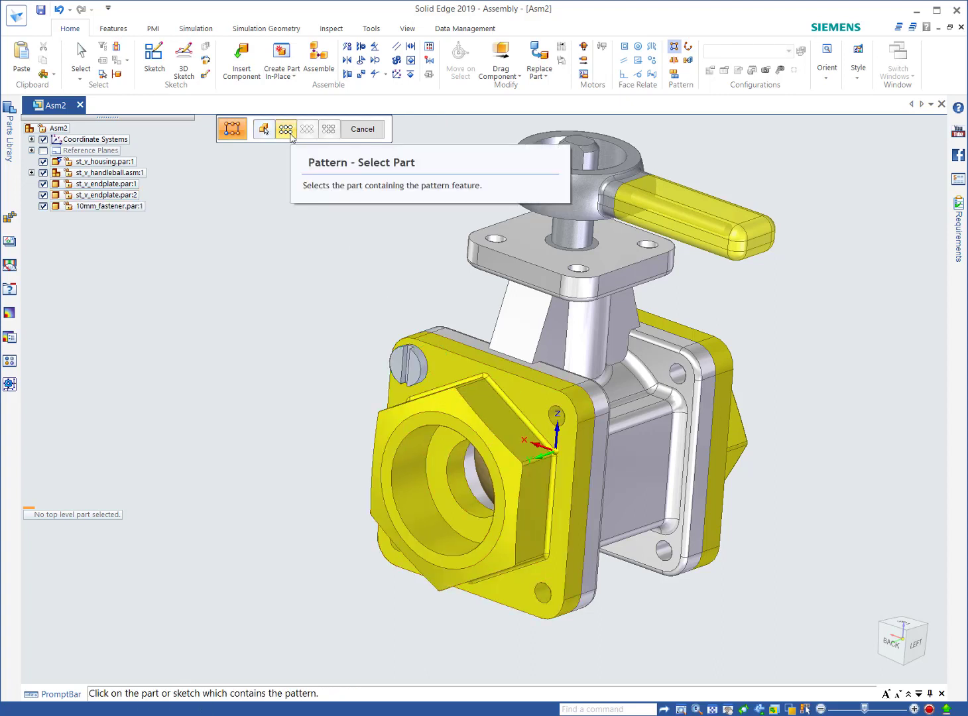
{"action": "left_click", "coordinate": [463, 391]}
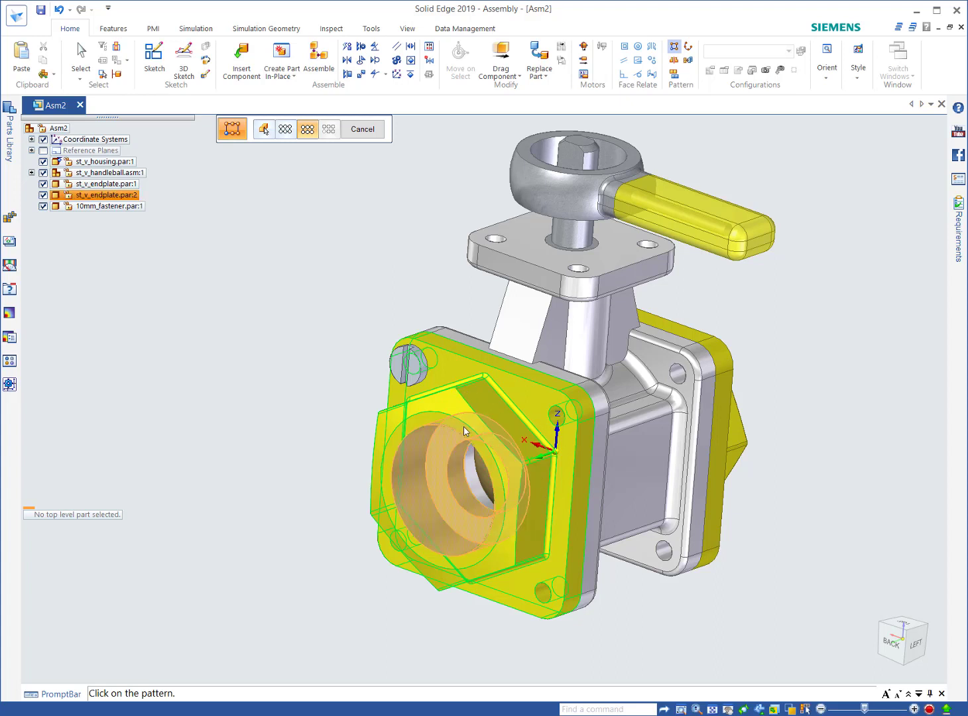
- Pattern the fastener to the end plate's bolt-hole pattern and finish Pattern_1
{"action": "left_click", "coordinate": [421, 369]}
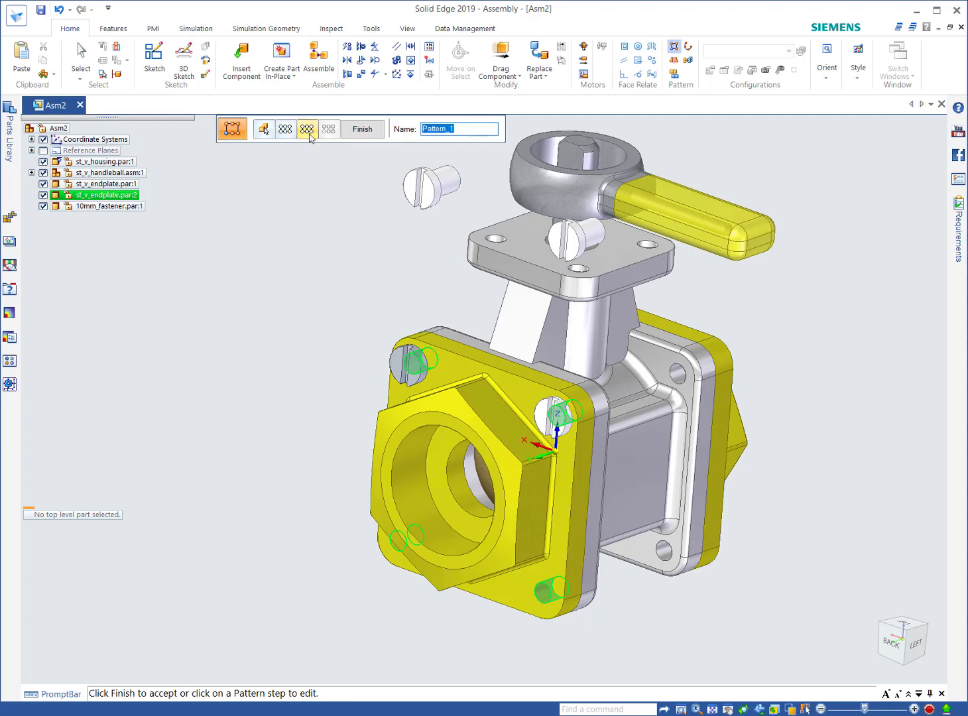
{"action": "middle_click_drag", "start_coordinate": [331, 268], "coordinate": [308, 209]}
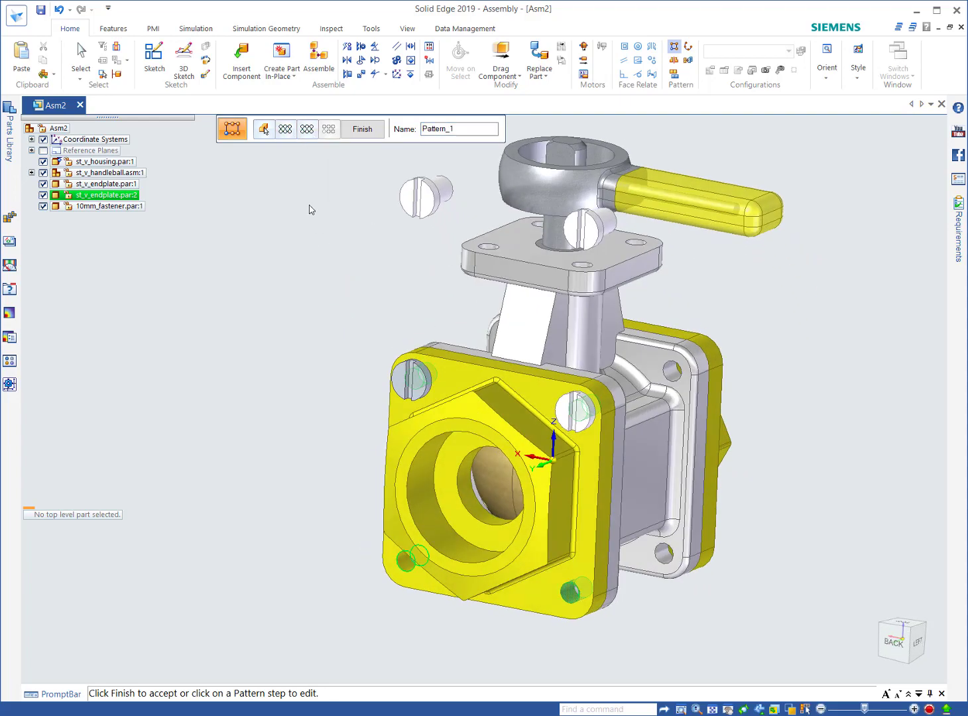
{"action": "left_click", "coordinate": [309, 130]}
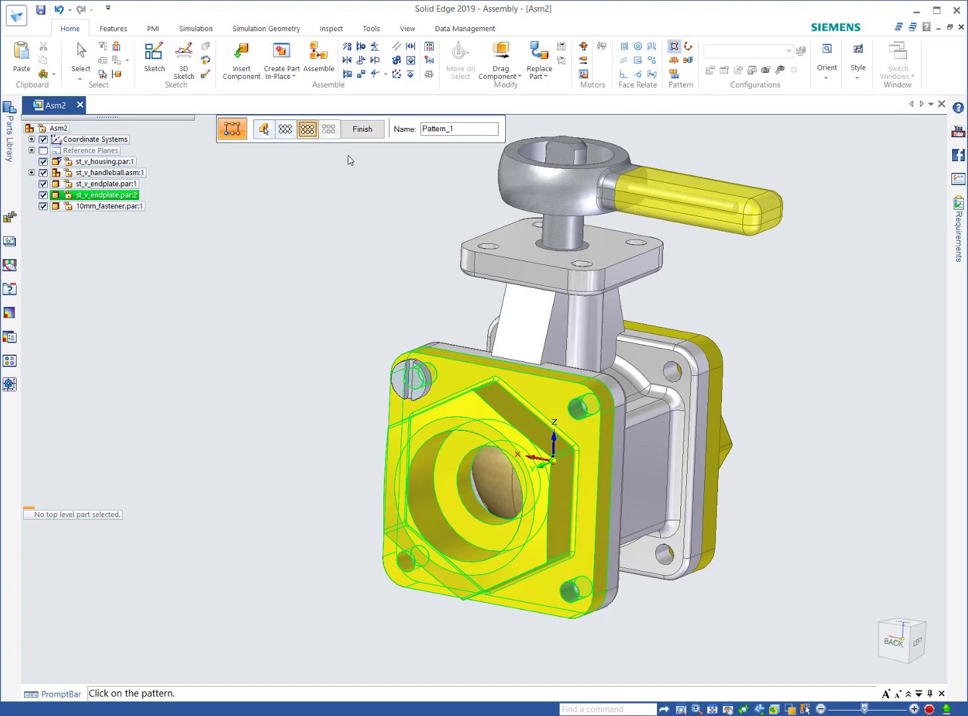
{"action": "left_click", "coordinate": [368, 132]}
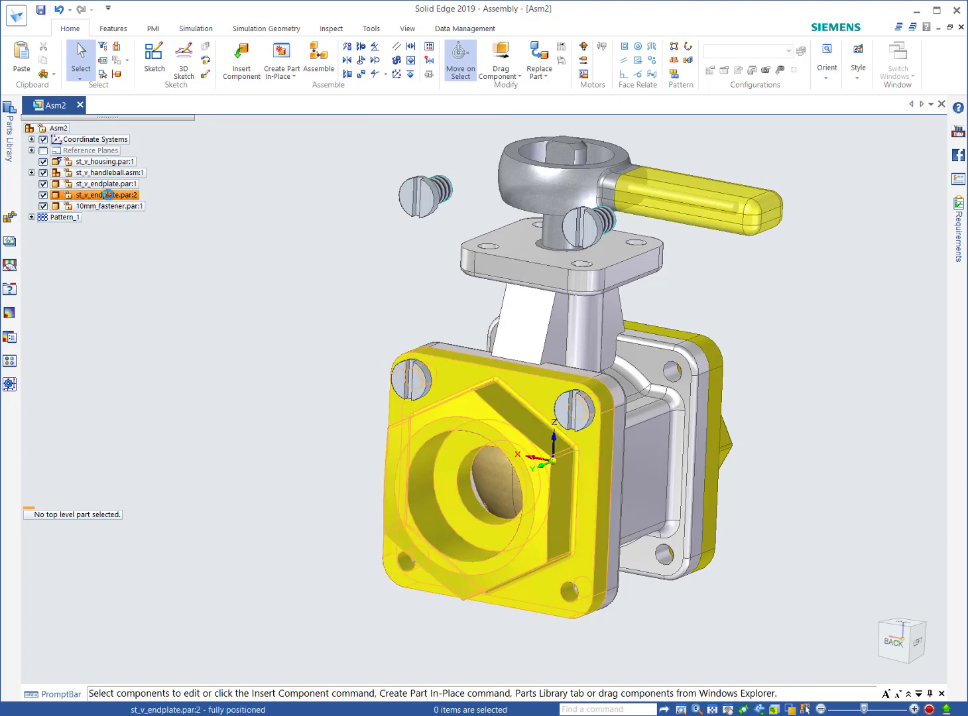
- Move the original fastener 2.756 in down its axis to the lower-left bolt hole
{"action": "left_click", "coordinate": [108, 195]}
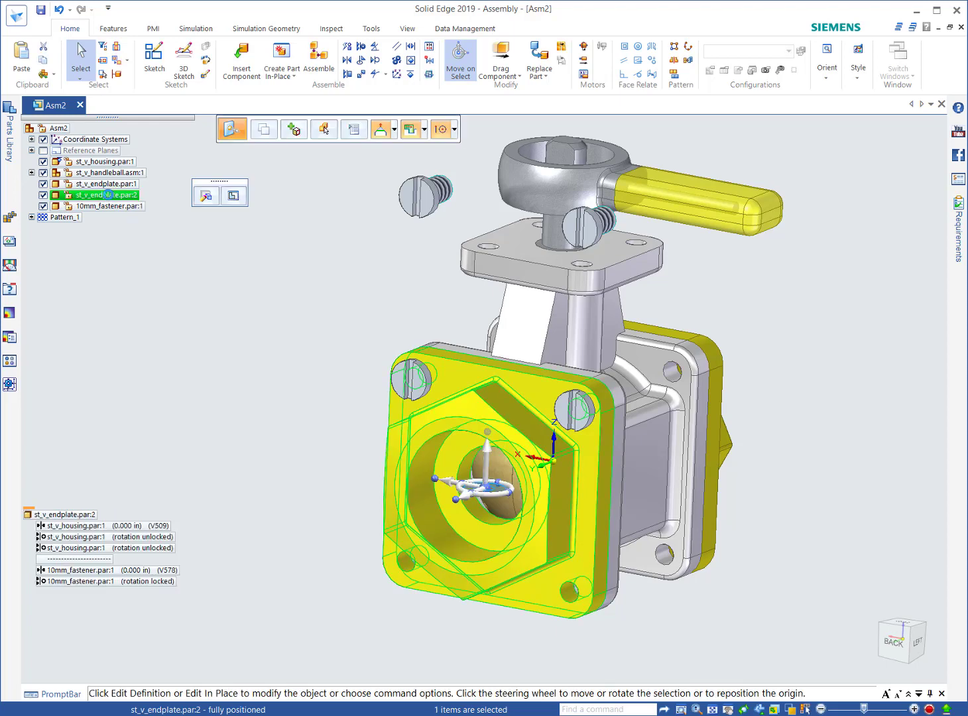
{"action": "left_click", "coordinate": [108, 206]}
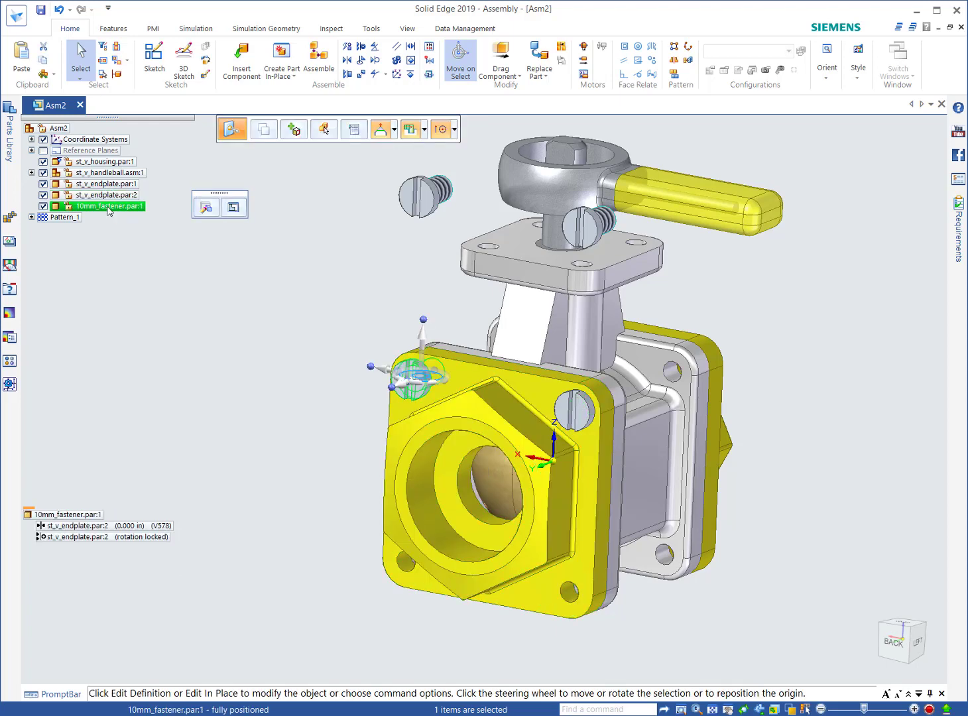
{"action": "left_click", "coordinate": [422, 379]}
{"action": "left_click", "coordinate": [409, 379]}
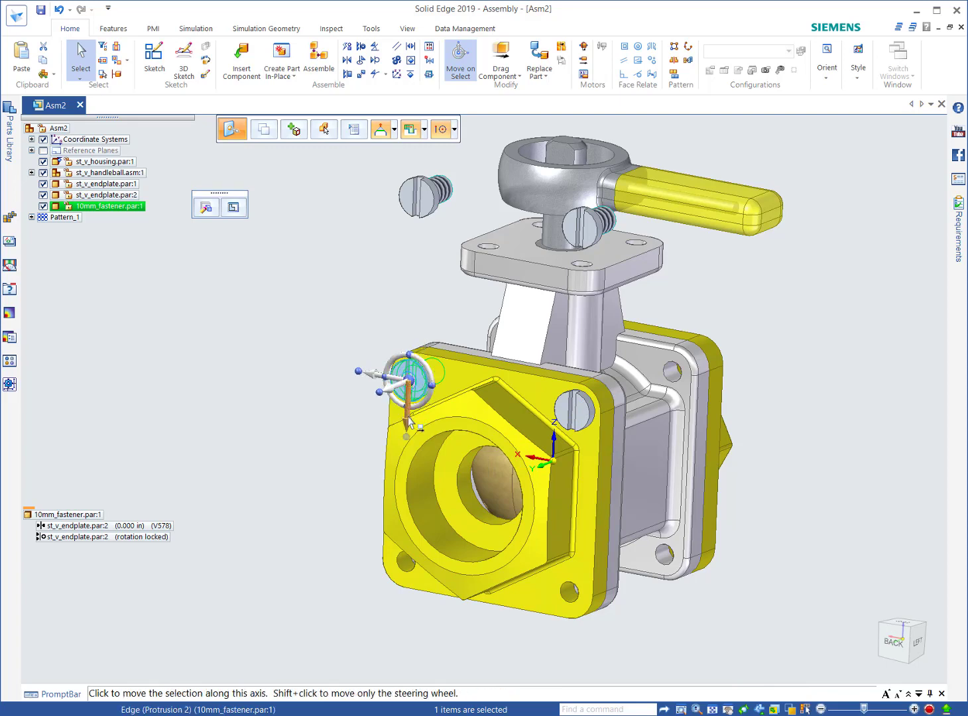
{"action": "left_click", "coordinate": [408, 419]}
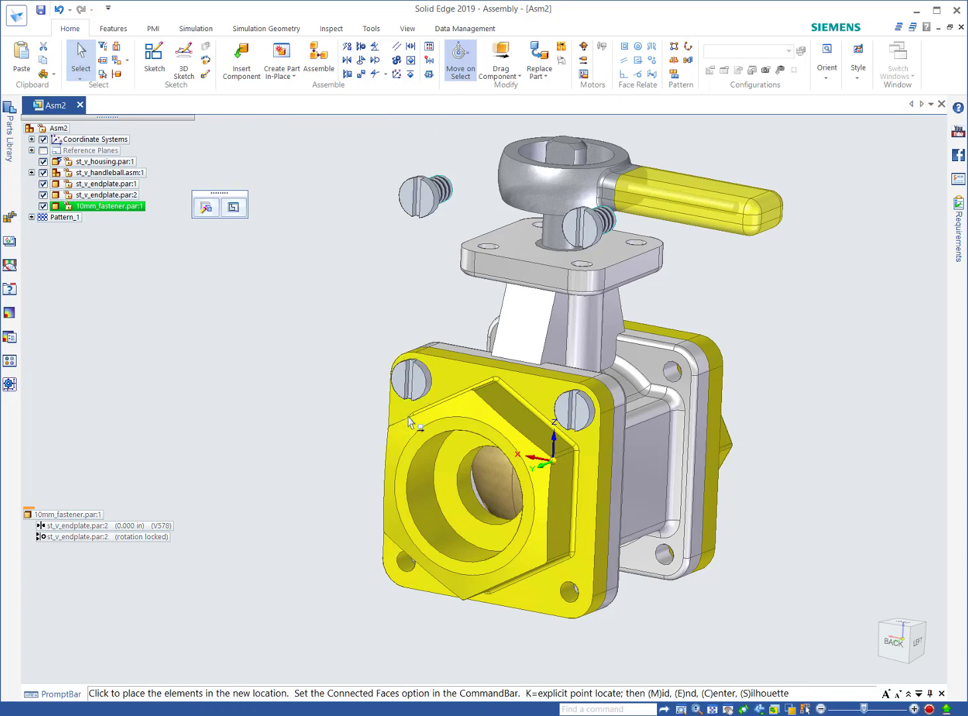
{"action": "left_click", "coordinate": [407, 572]}
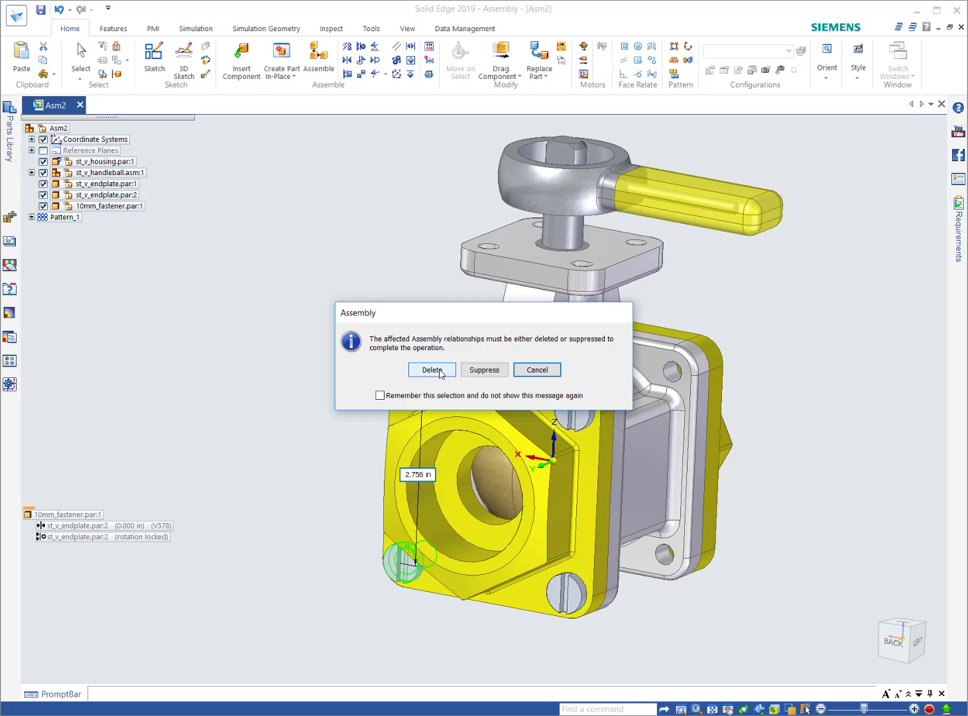
- Cancel the pending move and set moves to repair unsatisfied relationships, replacing to other components only
{"action": "left_click", "coordinate": [552, 369]}
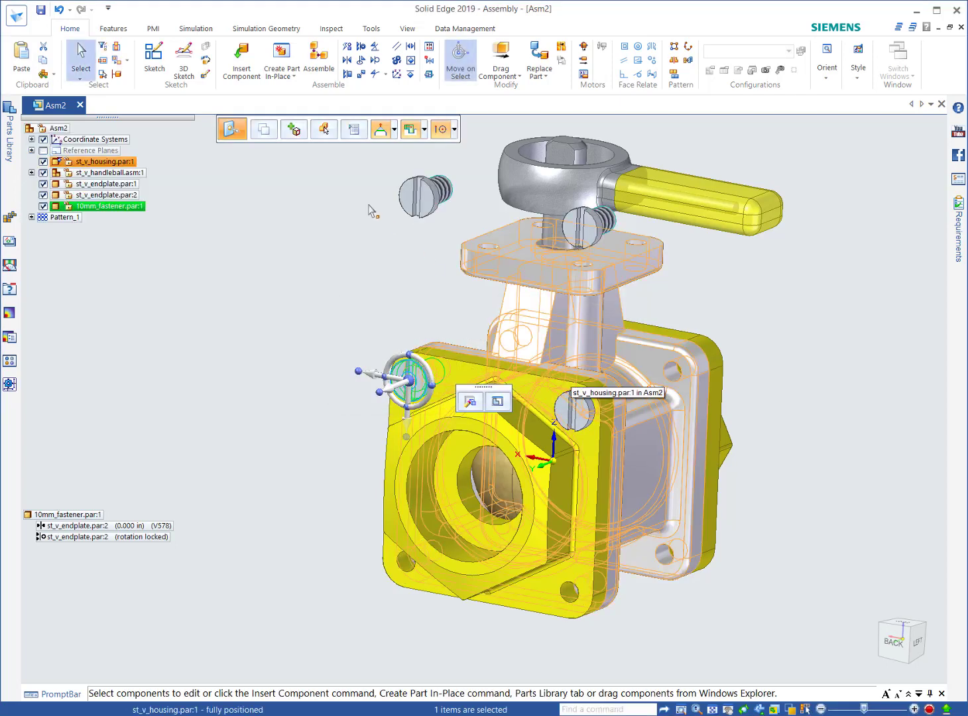
{"action": "left_click", "coordinate": [355, 130]}
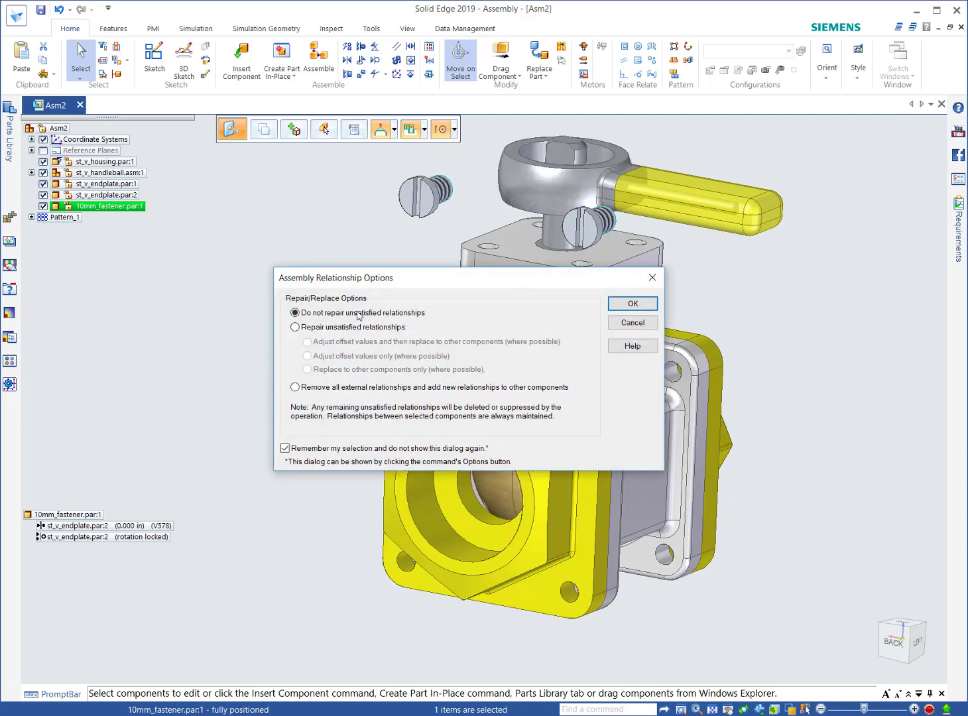
{"action": "left_click", "coordinate": [296, 328]}
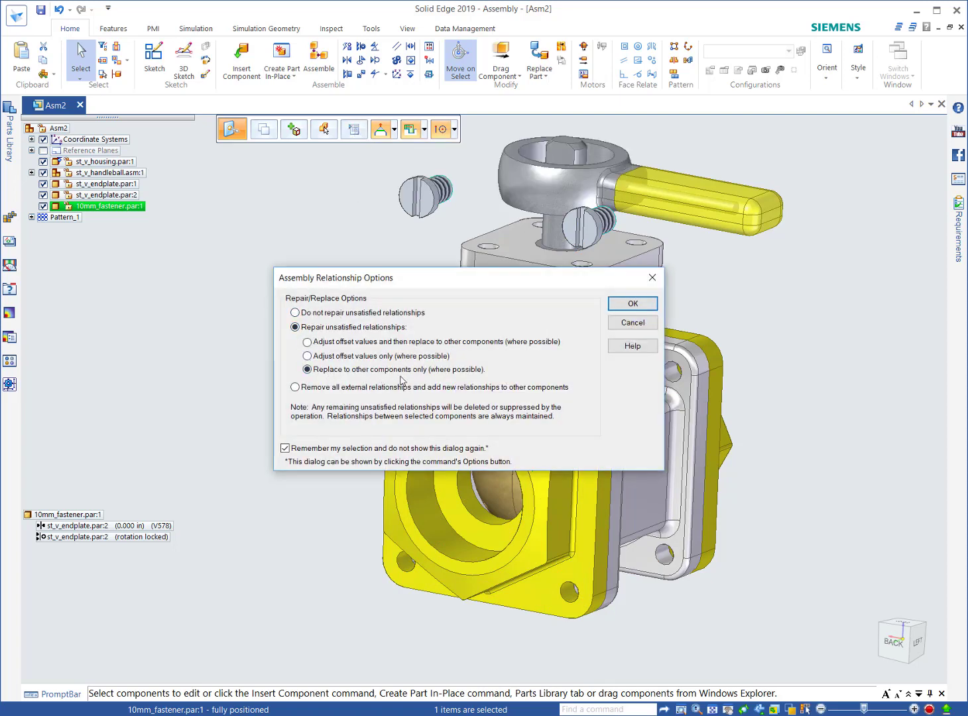
- Move the fastener 2.756 in down into the lower-left bolt hole, keeping its end-plate relationships
{"action": "left_click", "coordinate": [632, 303]}
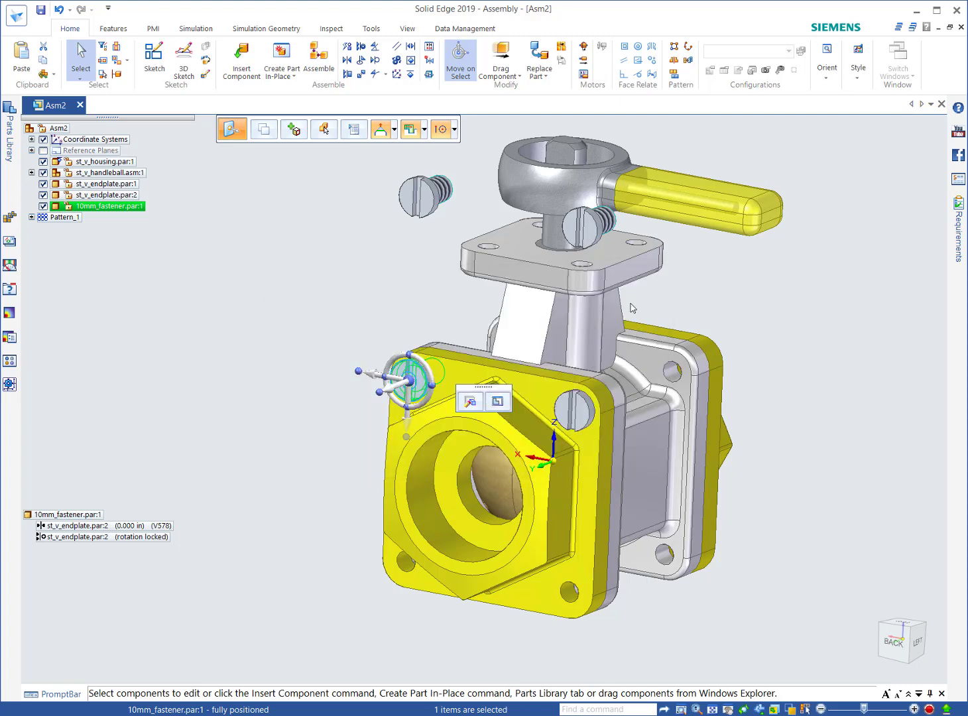
{"action": "left_click", "coordinate": [407, 424]}
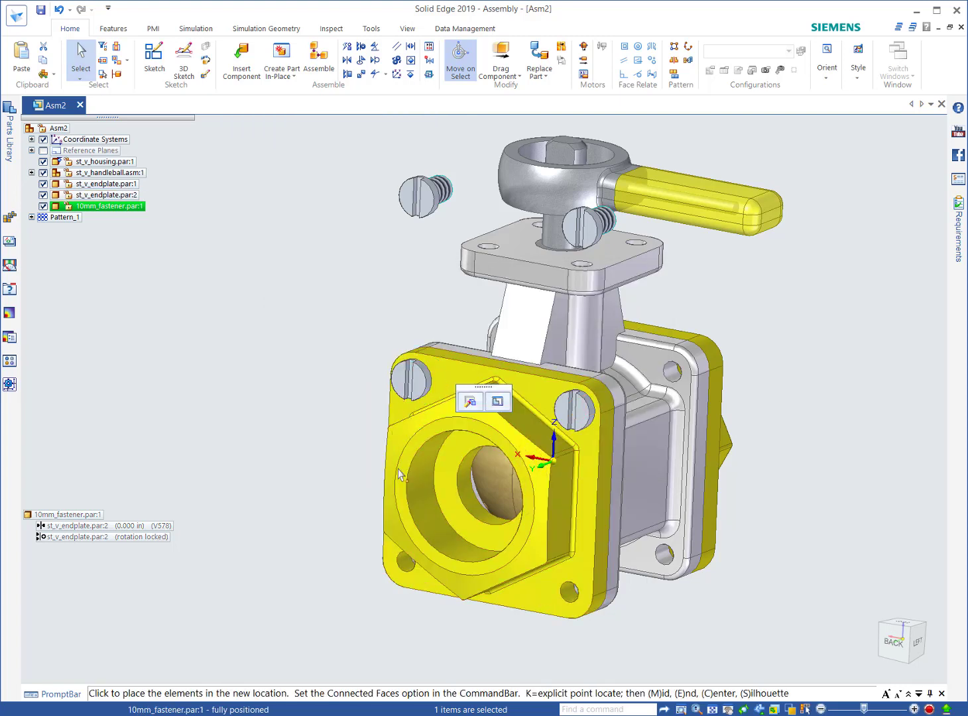
{"action": "left_click", "coordinate": [400, 567]}
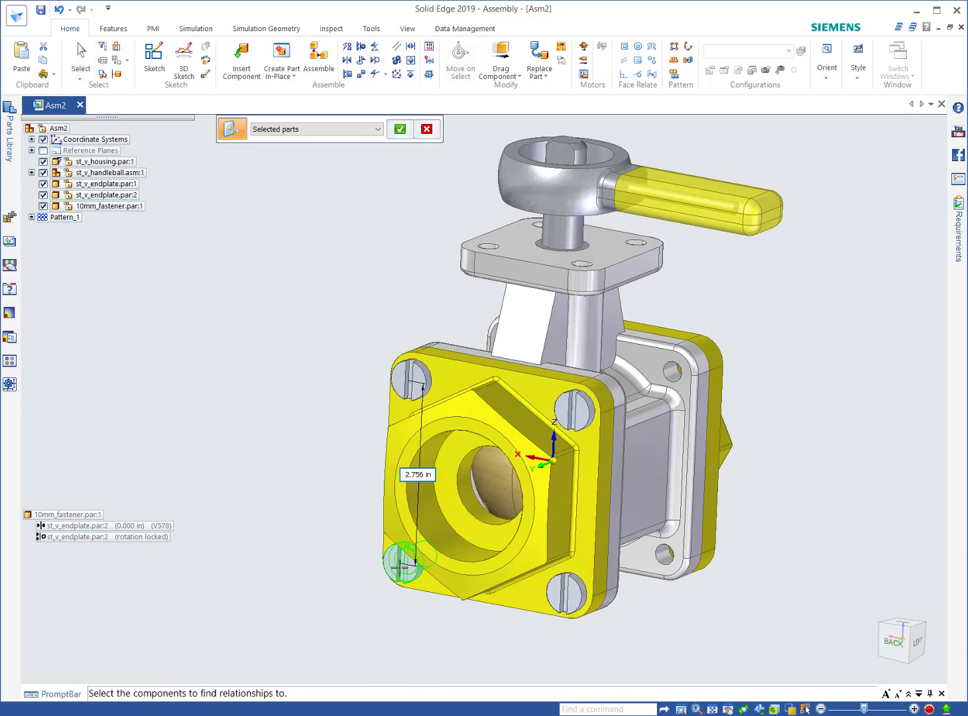
{"action": "left_click", "coordinate": [430, 587]}
{"action": "right_click", "coordinate": [292, 468]}
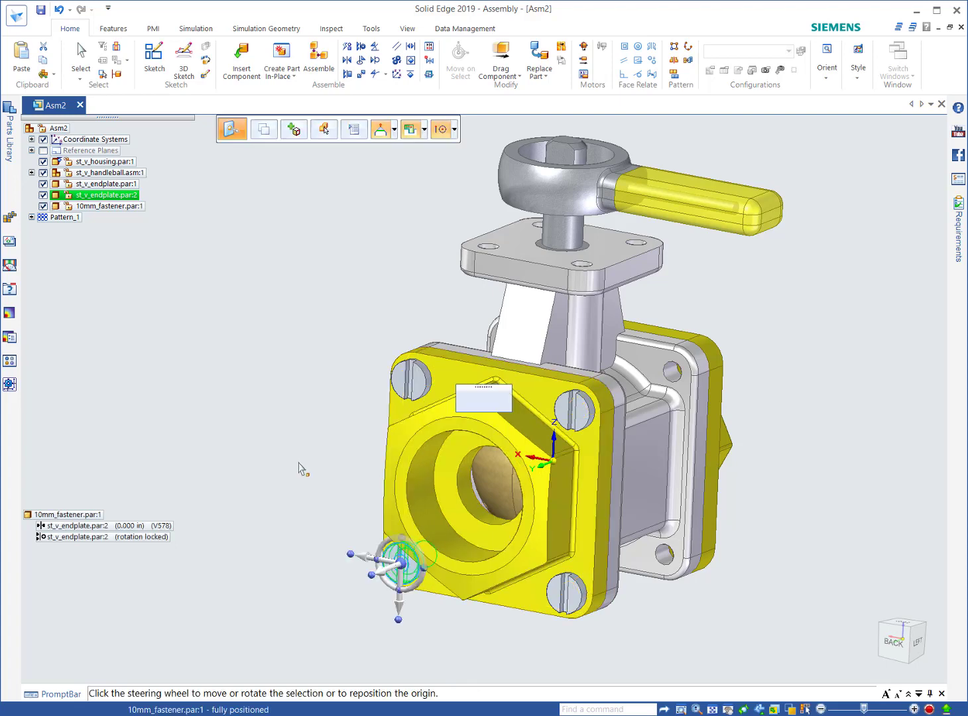
{"action": "left_click", "coordinate": [320, 213]}
{"action": "middle_click_drag", "start_coordinate": [399, 229], "coordinate": [383, 236]}
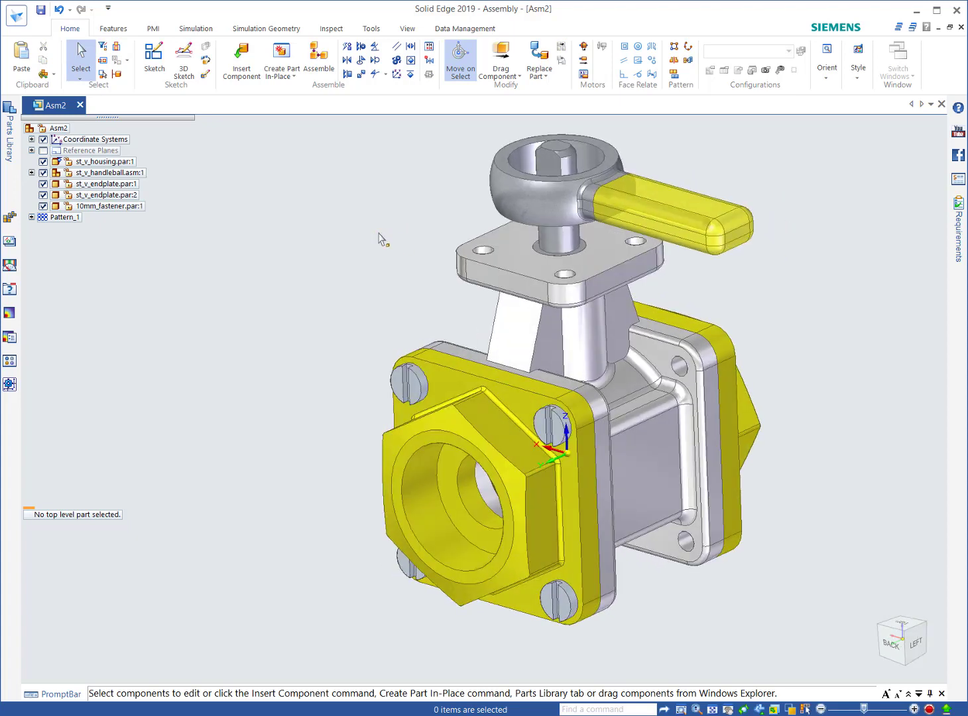